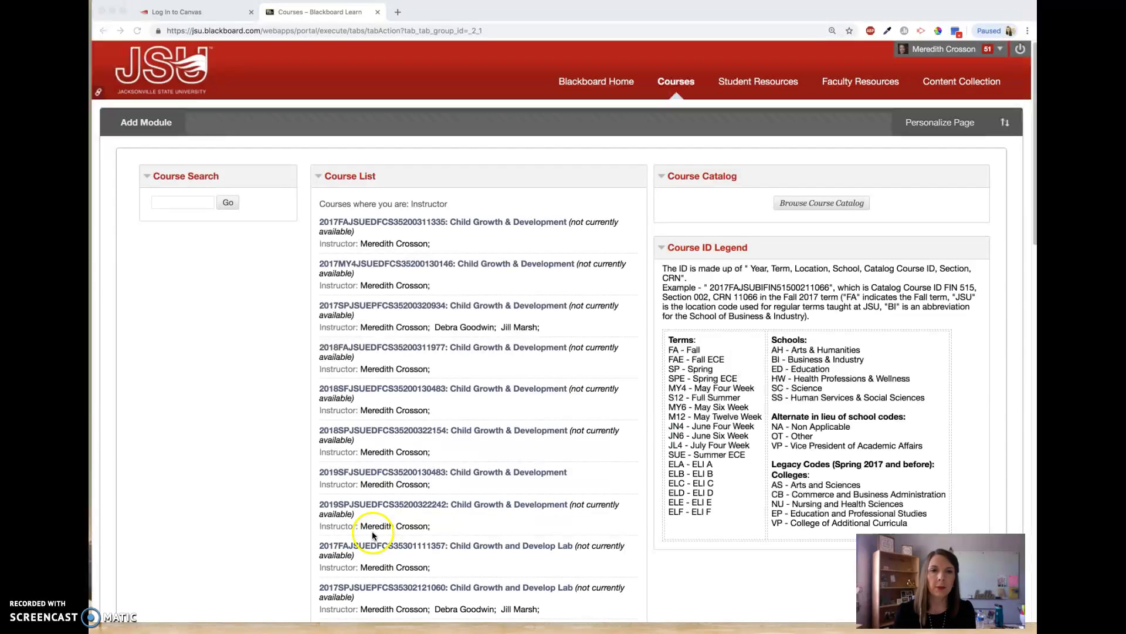
{"action": "scroll", "coordinate": [341, 519], "scroll_direction": "down", "scroll_amount": 1}
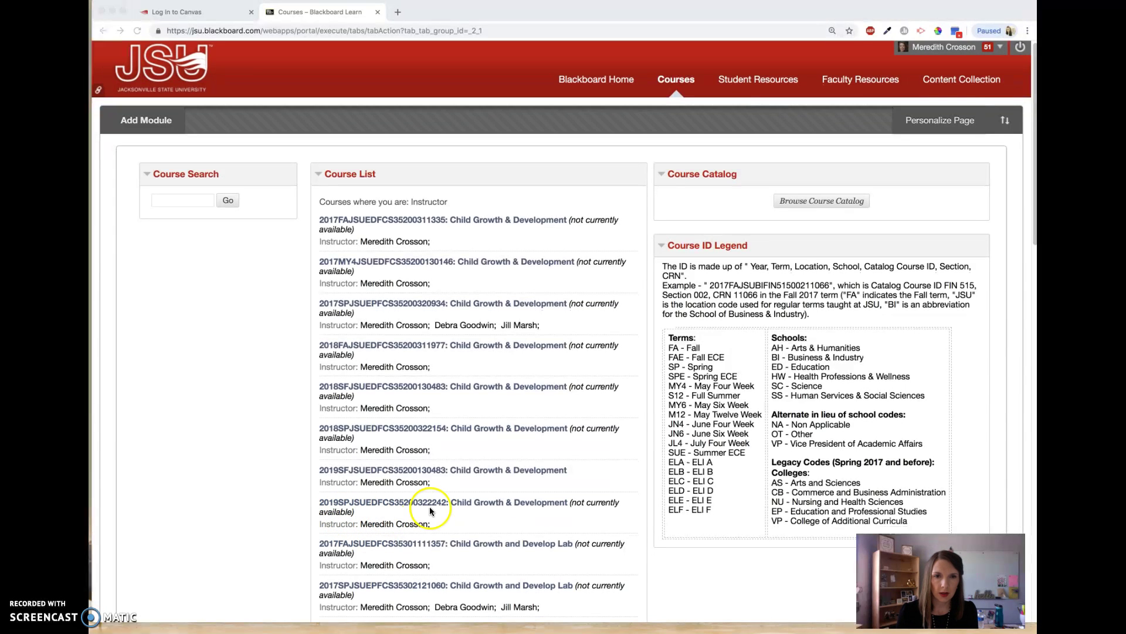
{"action": "scroll", "coordinate": [435, 514], "scroll_direction": "down", "scroll_amount": 3}
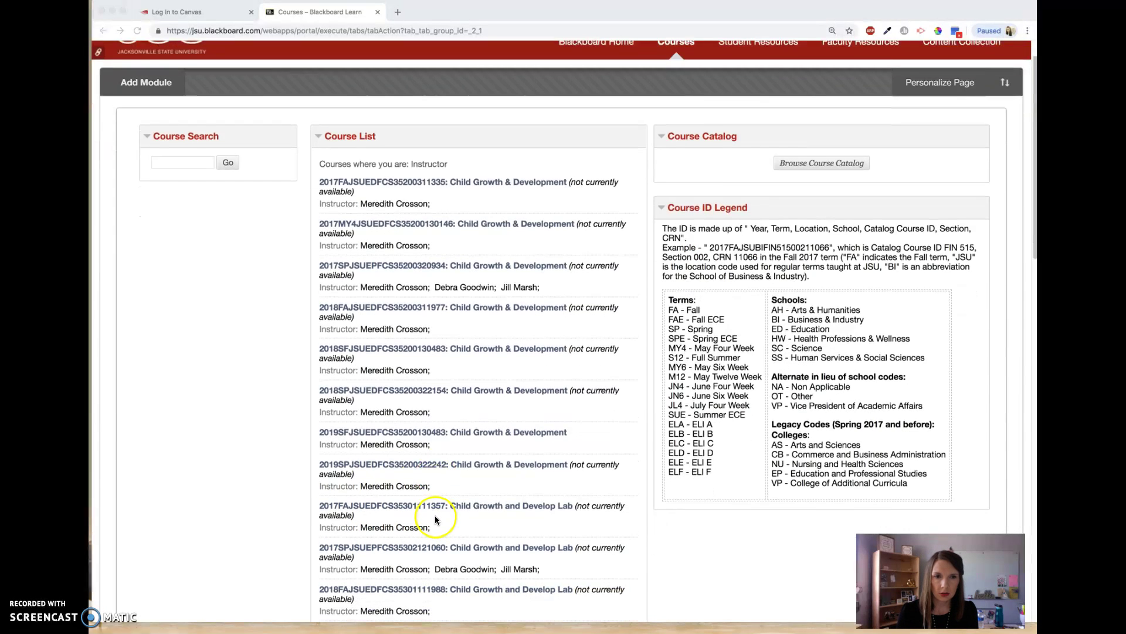
{"action": "scroll", "coordinate": [435, 520], "scroll_direction": "down", "scroll_amount": 3}
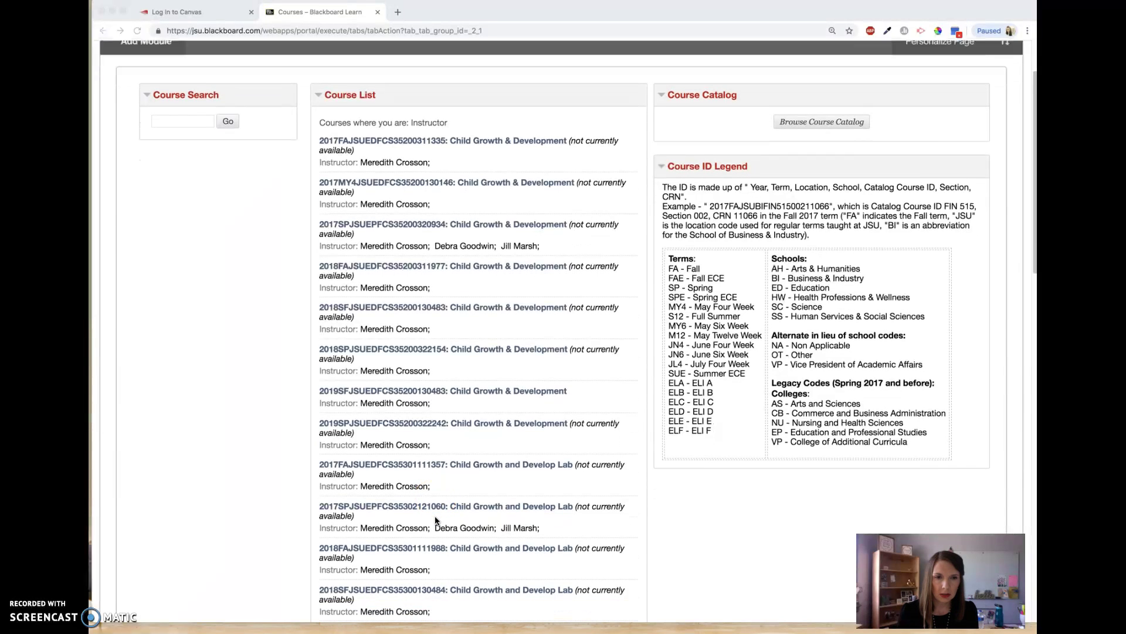
{"action": "scroll", "coordinate": [434, 520], "scroll_direction": "down", "scroll_amount": 1}
{"action": "scroll", "coordinate": [435, 520], "scroll_direction": "down", "scroll_amount": 5}
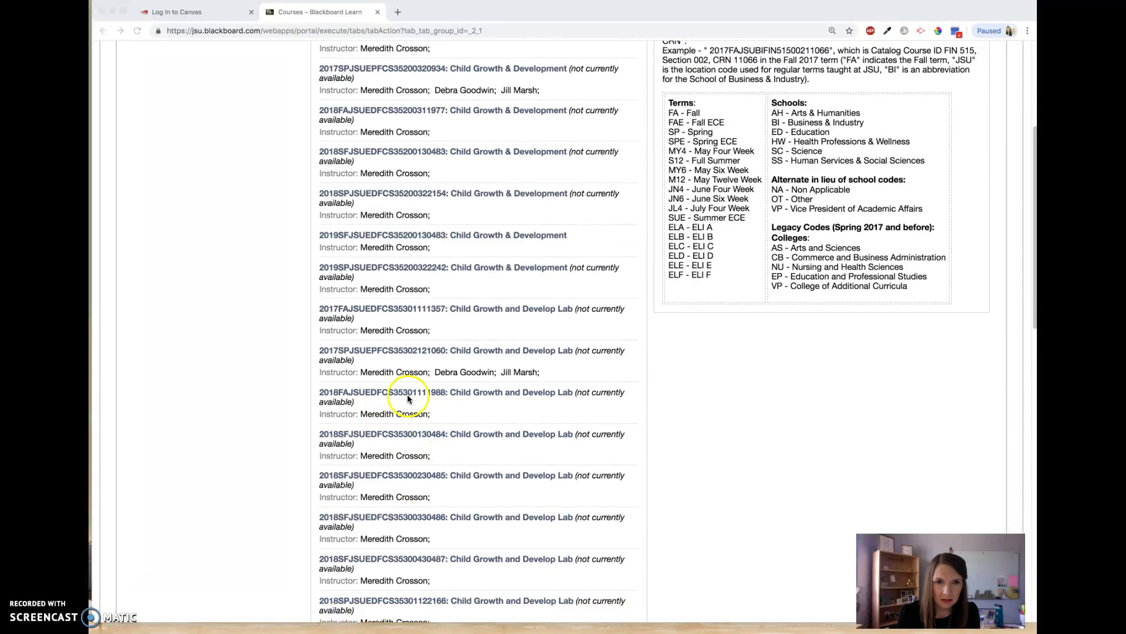
{"action": "left_click", "coordinate": [470, 394]}
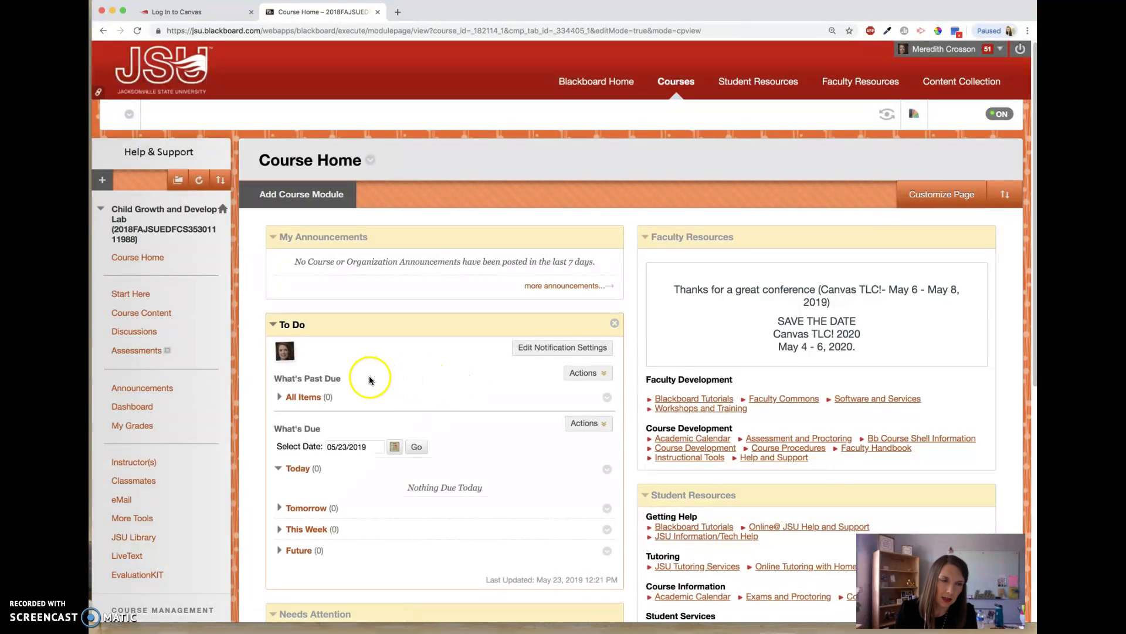
Look through the course's Course Content and Start Here pages, and return to Course Home.
{"action": "left_click", "coordinate": [129, 318]}
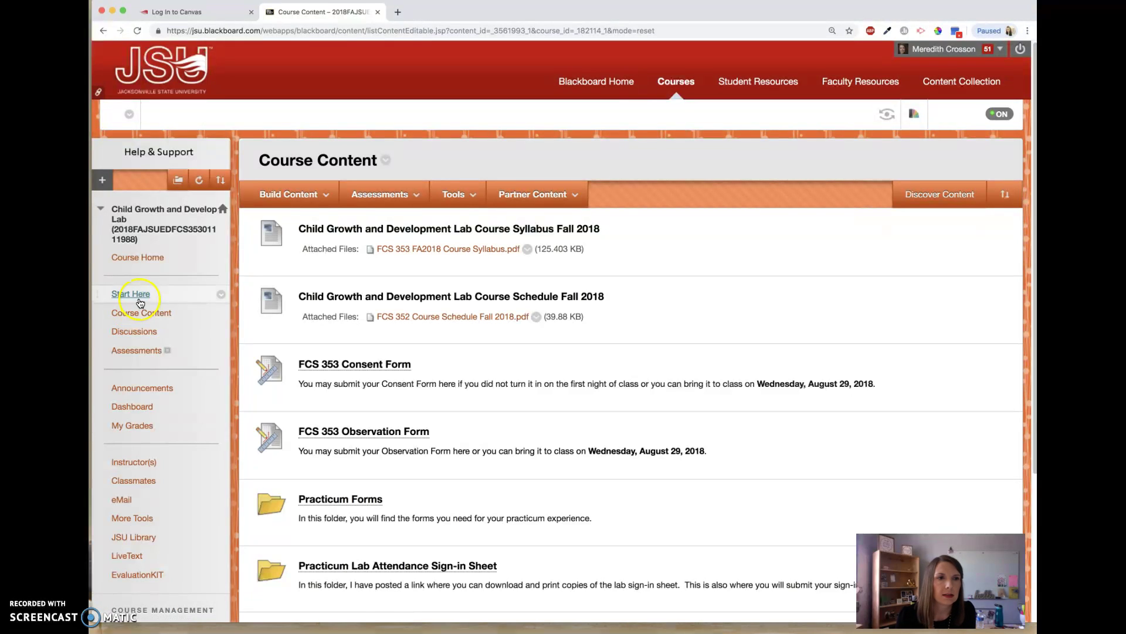
{"action": "left_click", "coordinate": [139, 296]}
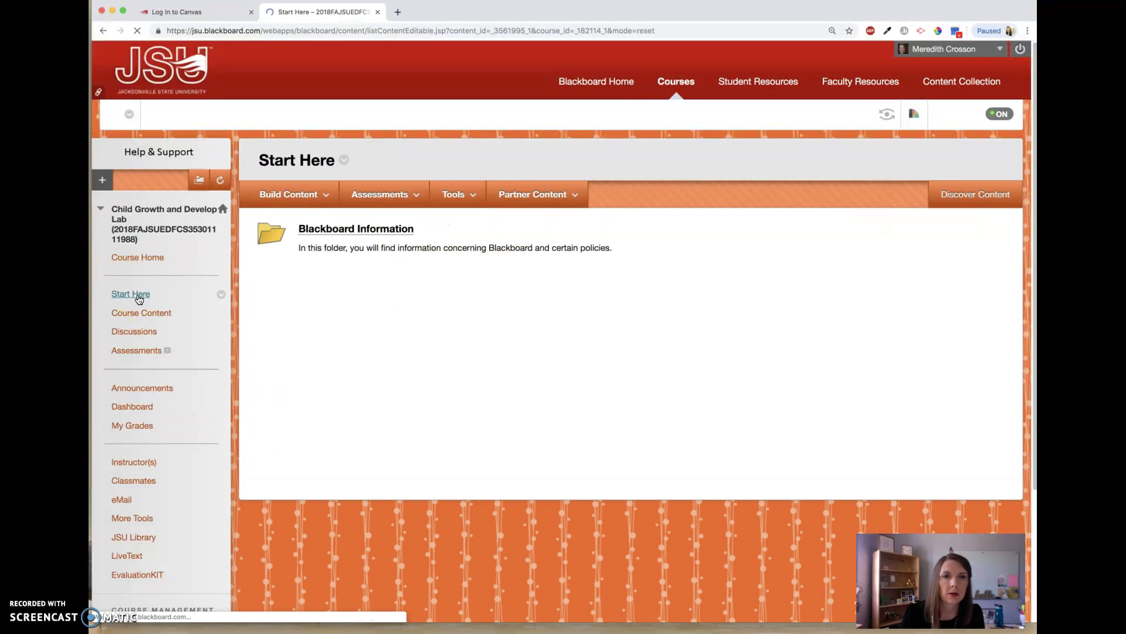
{"action": "left_click", "coordinate": [138, 265]}
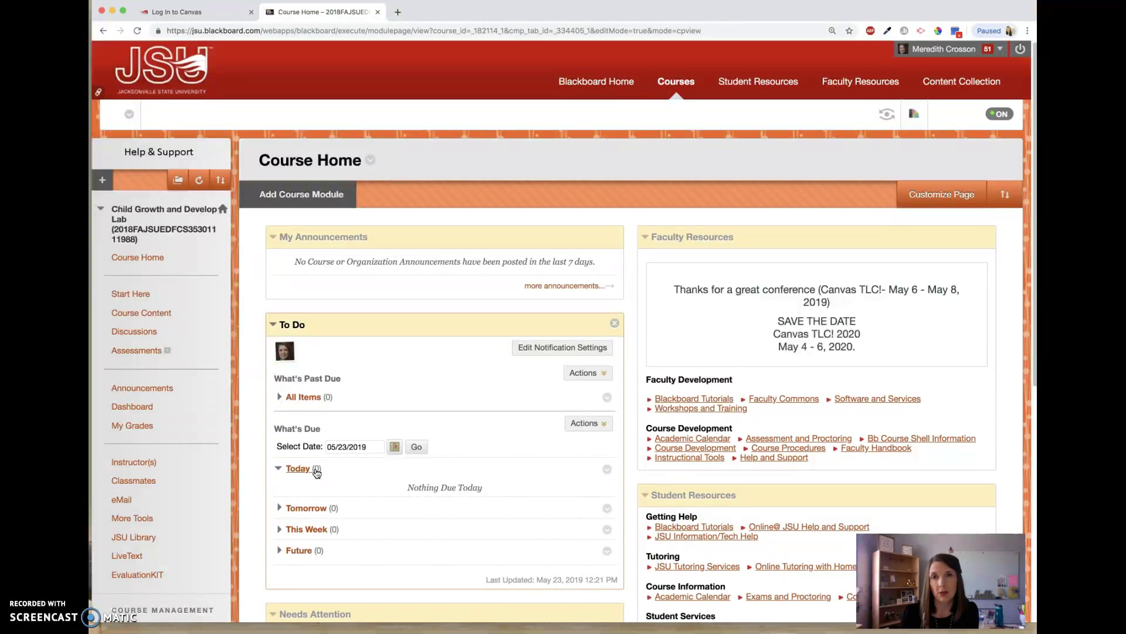
Start a new export package for the course through its Export/Archive Course utility.
{"action": "scroll", "coordinate": [457, 487], "scroll_direction": "down", "scroll_amount": 3}
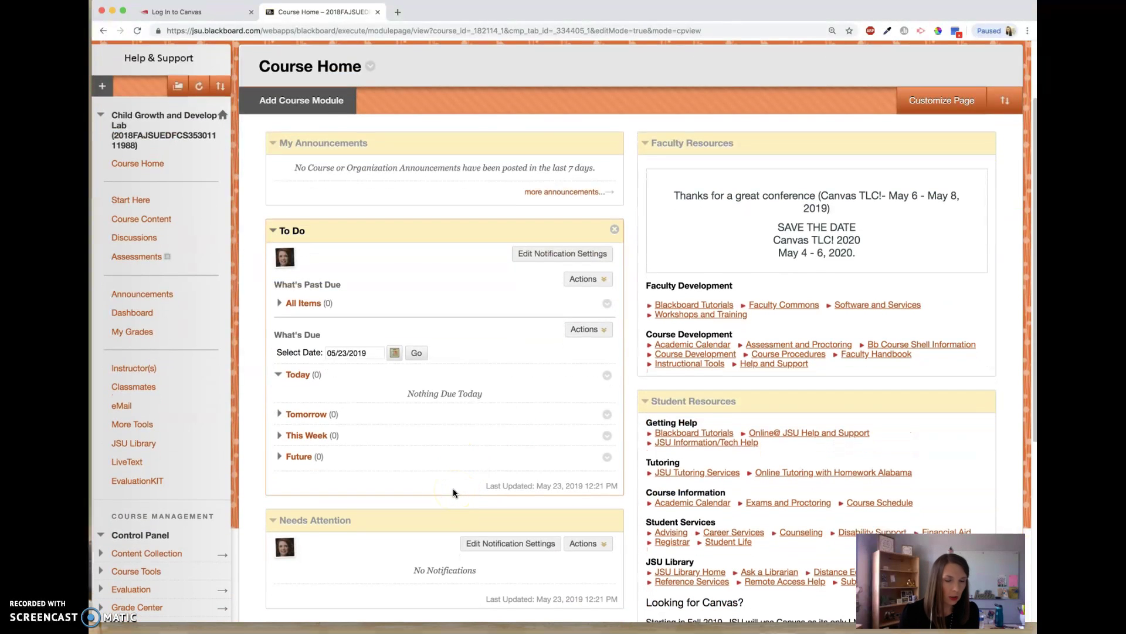
{"action": "scroll", "coordinate": [452, 488], "scroll_direction": "down", "scroll_amount": 3}
{"action": "left_click", "coordinate": [199, 403]}
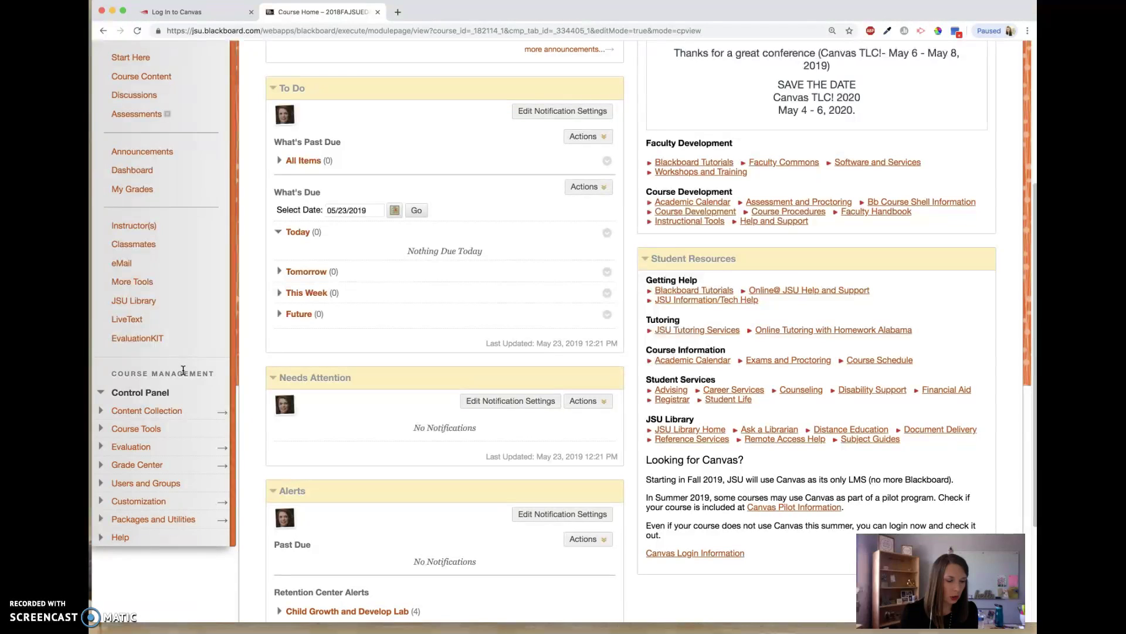
{"action": "left_click", "coordinate": [156, 520]}
{"action": "scroll", "coordinate": [155, 521], "scroll_direction": "down", "scroll_amount": 3}
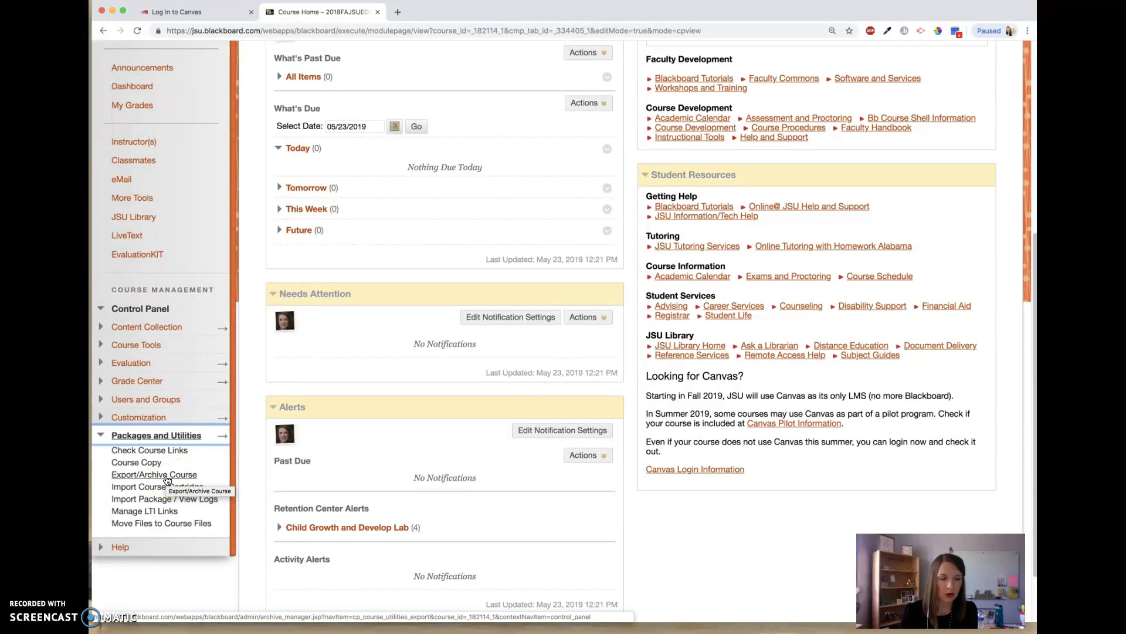
{"action": "left_click", "coordinate": [168, 479]}
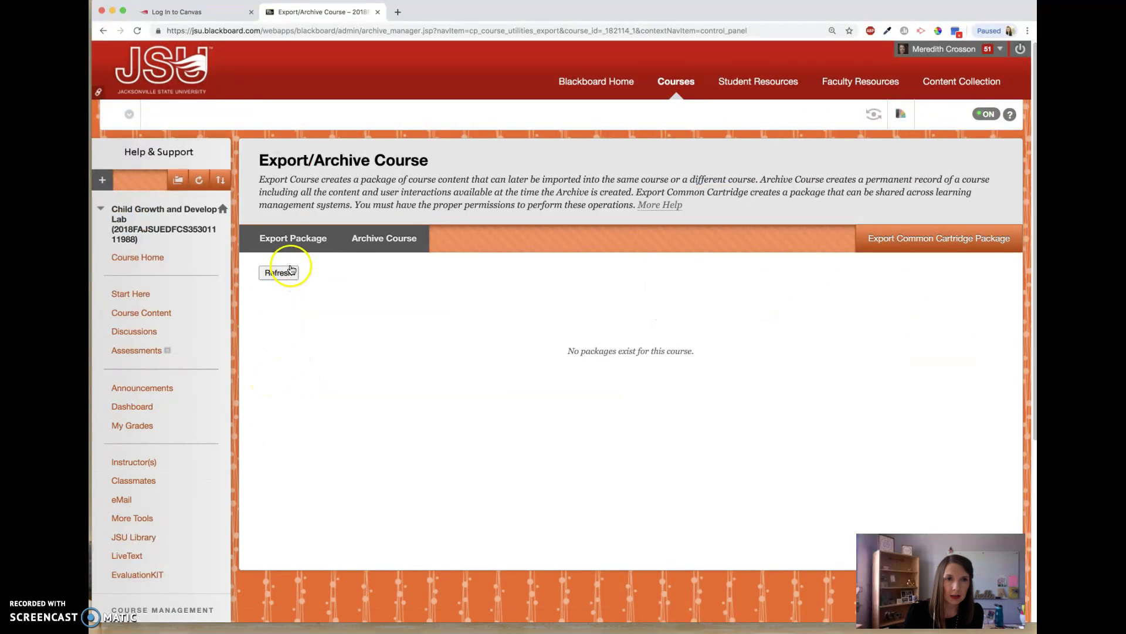
{"action": "left_click", "coordinate": [290, 241]}
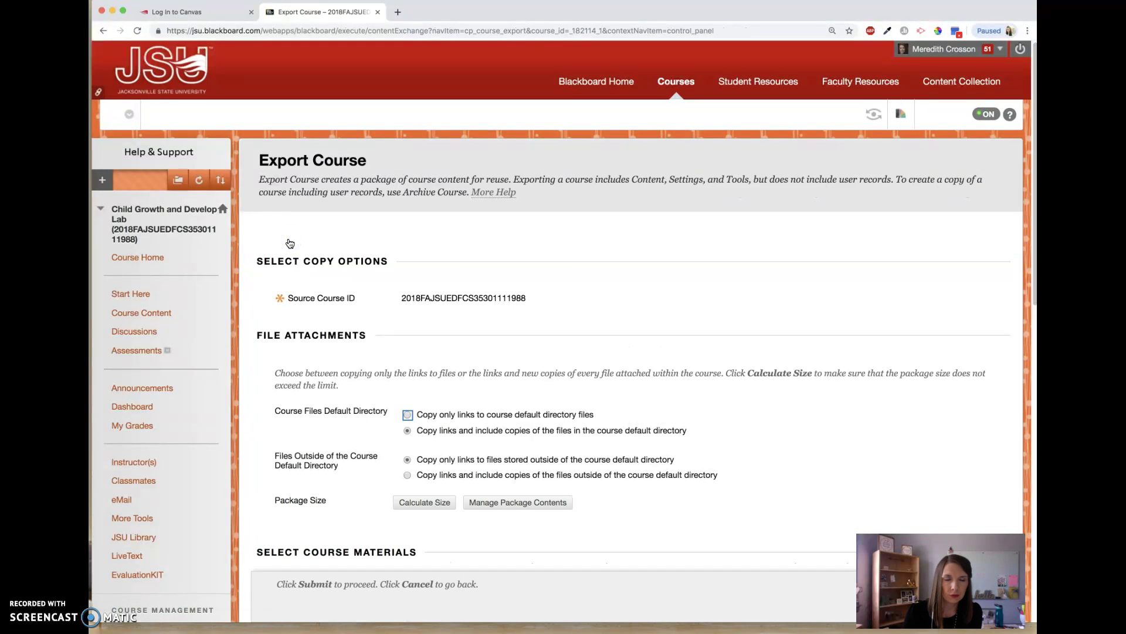
Include all course materials in the export package and submit the export.
{"action": "scroll", "coordinate": [424, 368], "scroll_direction": "down", "scroll_amount": 5}
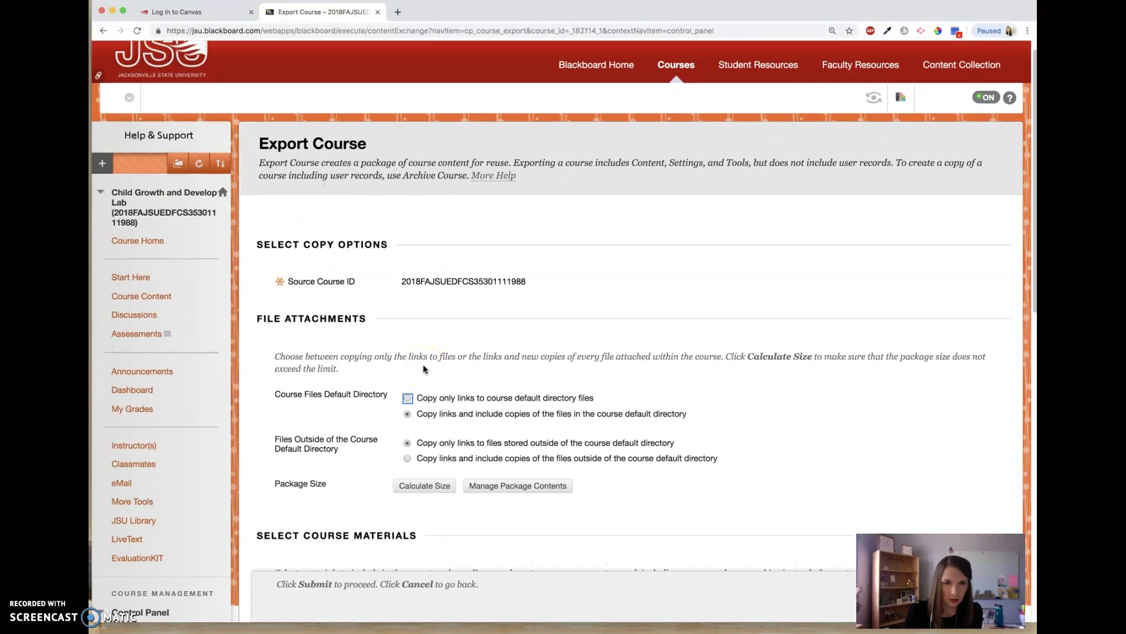
{"action": "scroll", "coordinate": [423, 367], "scroll_direction": "down", "scroll_amount": 2}
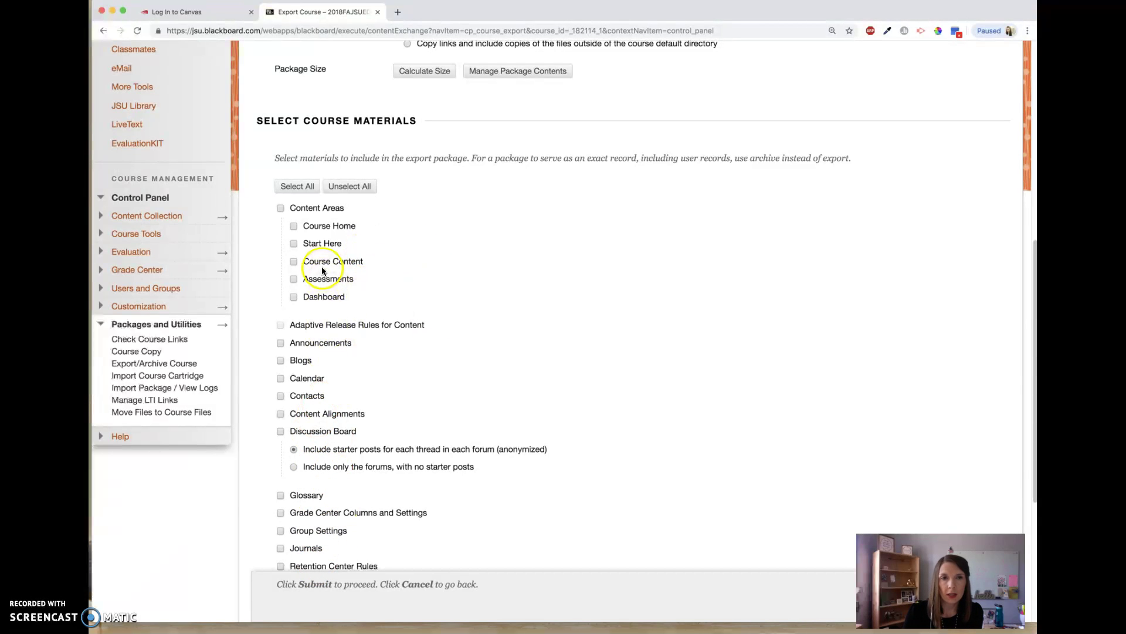
{"action": "left_click", "coordinate": [293, 187]}
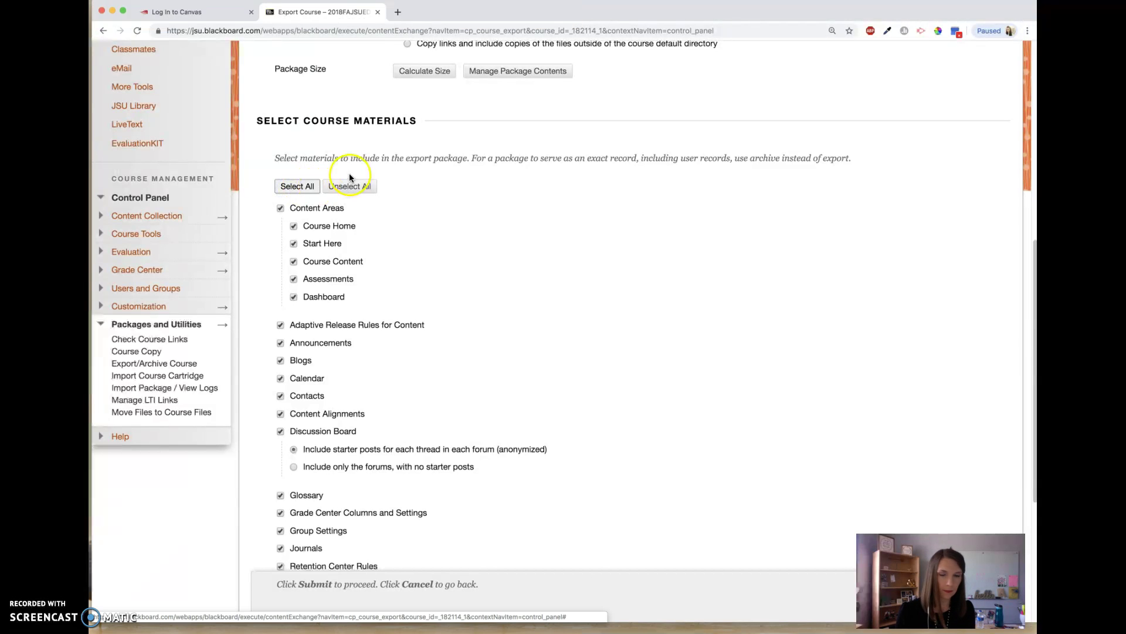
{"action": "scroll", "coordinate": [603, 346], "scroll_direction": "down", "scroll_amount": 4}
{"action": "scroll", "coordinate": [604, 346], "scroll_direction": "down", "scroll_amount": 1}
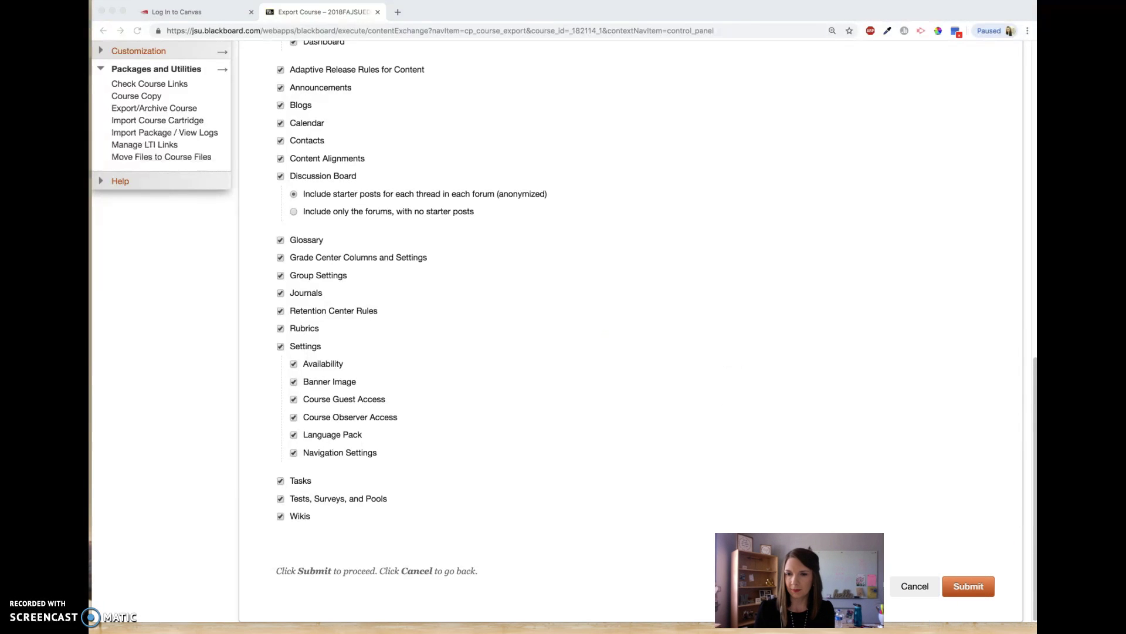
{"action": "left_click", "coordinate": [964, 586]}
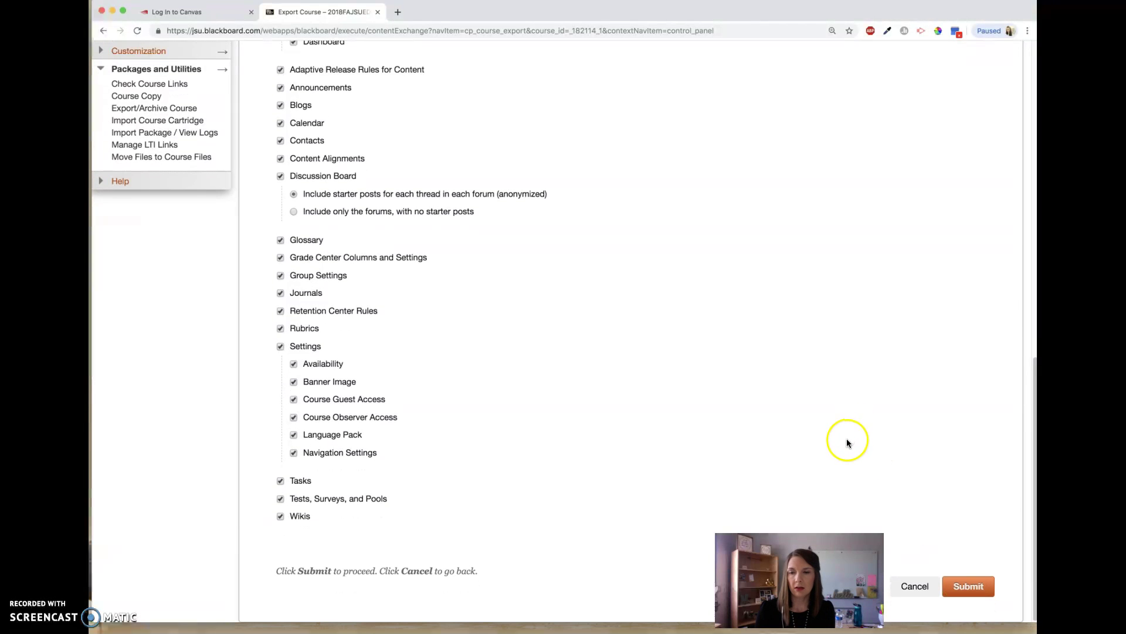
{"action": "left_click", "coordinate": [965, 586]}
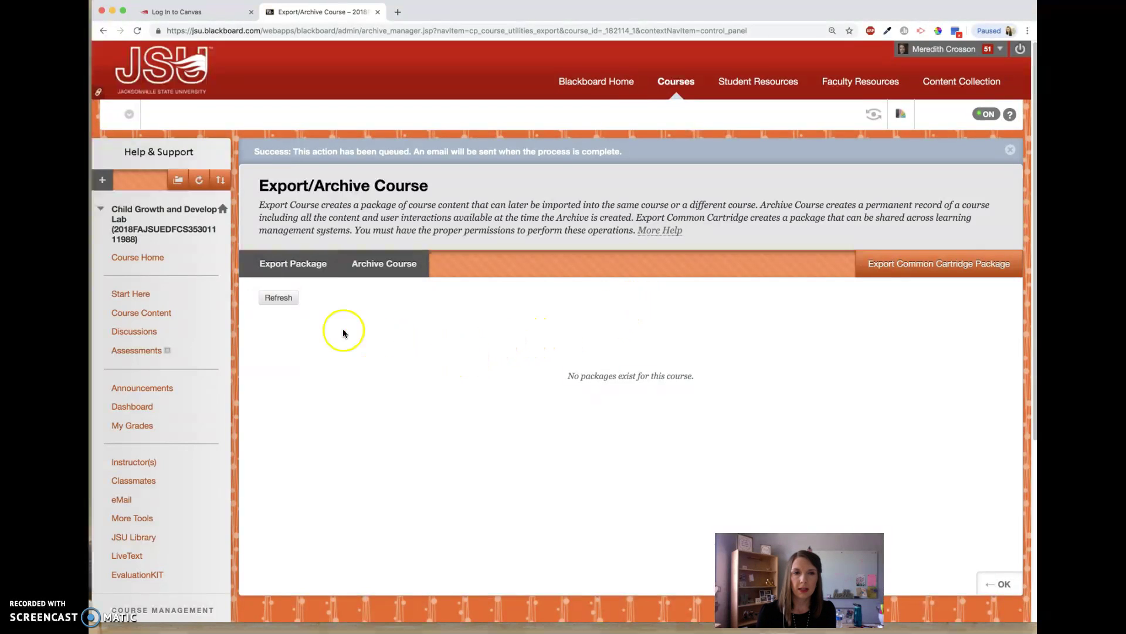
{"action": "left_click", "coordinate": [290, 300]}
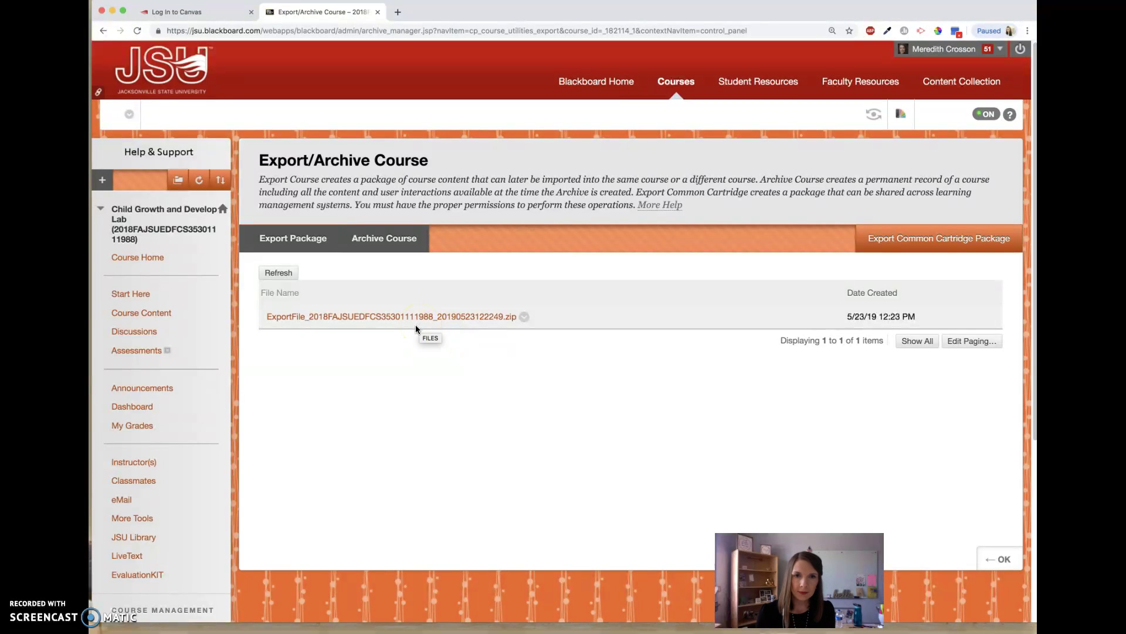
{"action": "right_click", "coordinate": [524, 319]}
{"action": "left_click", "coordinate": [524, 320]}
{"action": "right_click", "coordinate": [524, 320]}
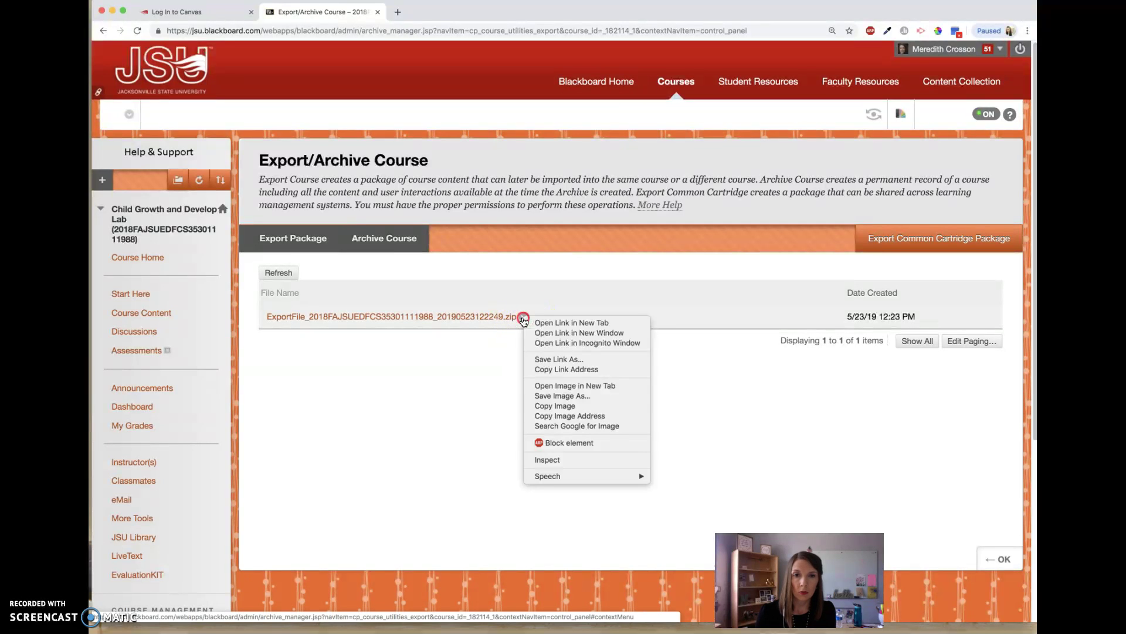
{"action": "left_click", "coordinate": [524, 320]}
{"action": "left_click", "coordinate": [525, 319]}
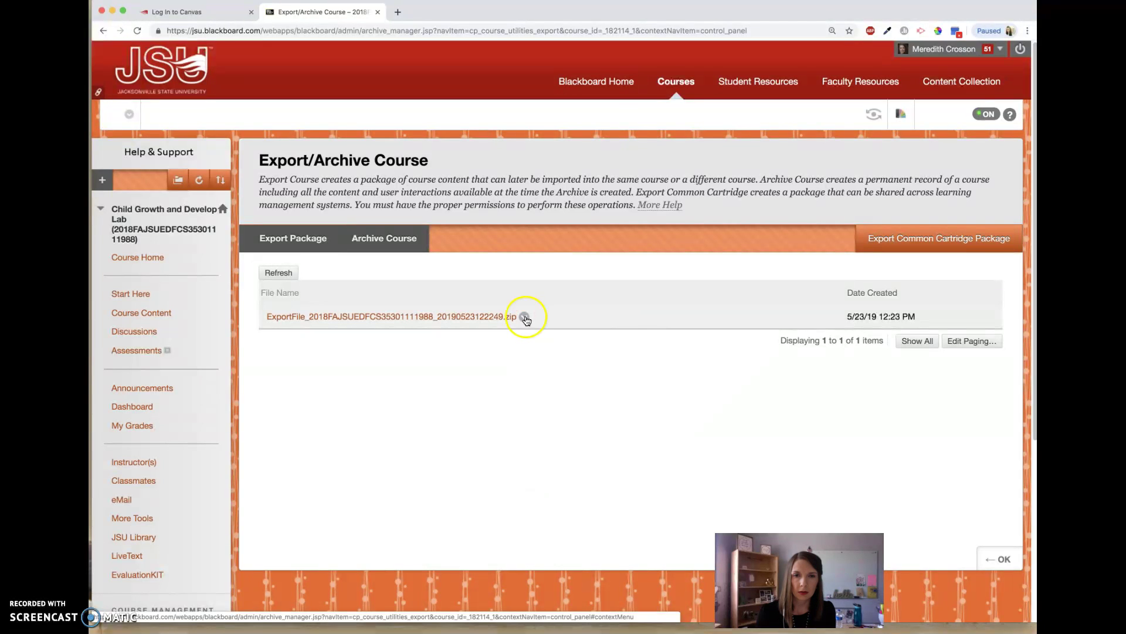
{"action": "right_click", "coordinate": [525, 319]}
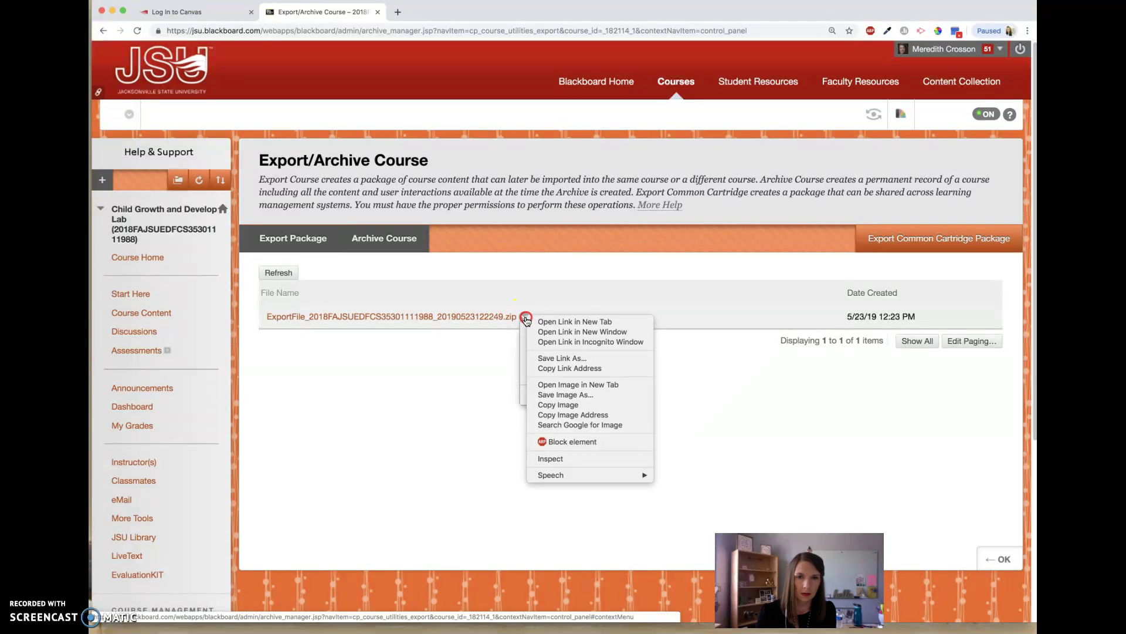
{"action": "left_click", "coordinate": [481, 350]}
{"action": "left_click", "coordinate": [534, 347]}
{"action": "left_click", "coordinate": [529, 346]}
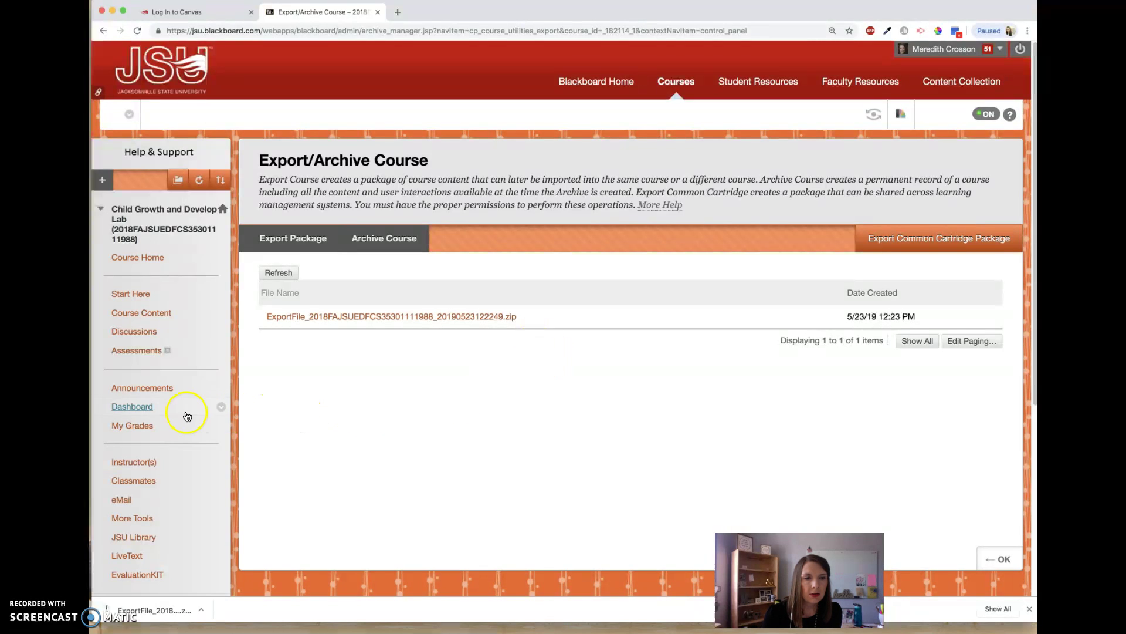
{"action": "scroll", "coordinate": [165, 376], "scroll_direction": "down", "scroll_amount": 3}
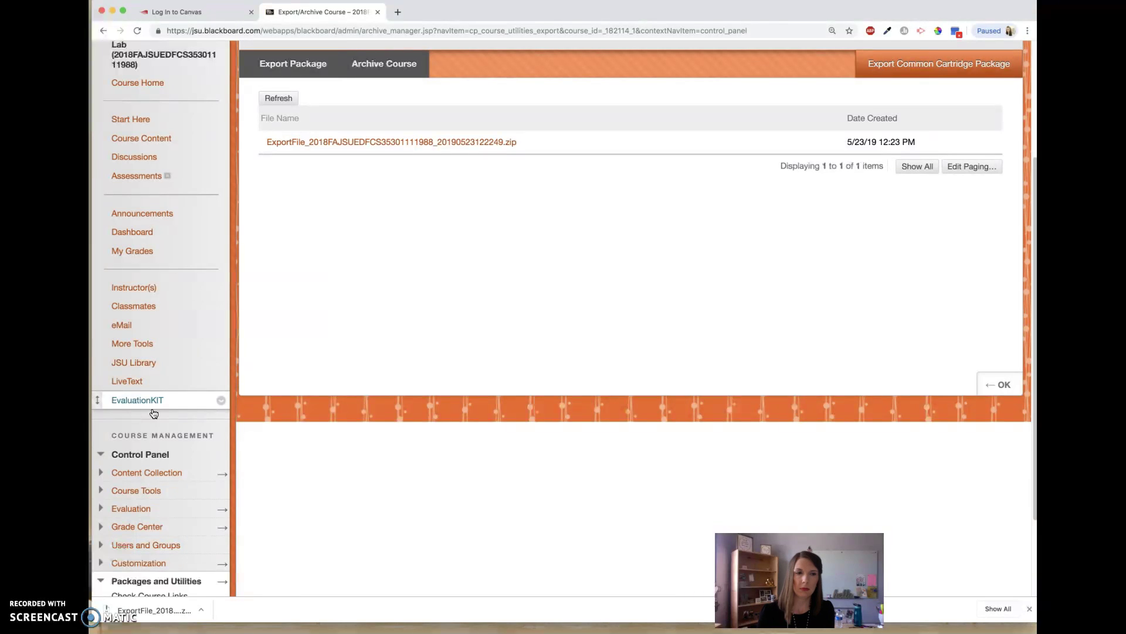
{"action": "left_click", "coordinate": [174, 413]}
{"action": "scroll", "coordinate": [186, 426], "scroll_direction": "down", "scroll_amount": 1}
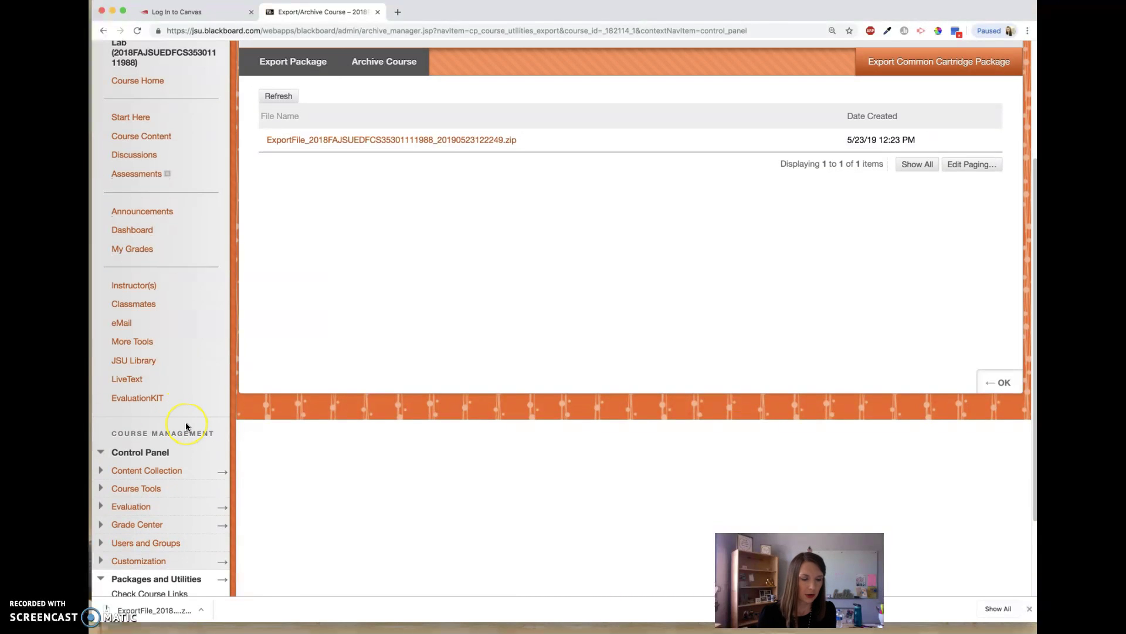
{"action": "scroll", "coordinate": [186, 424], "scroll_direction": "down", "scroll_amount": 3}
{"action": "left_click", "coordinate": [172, 432]}
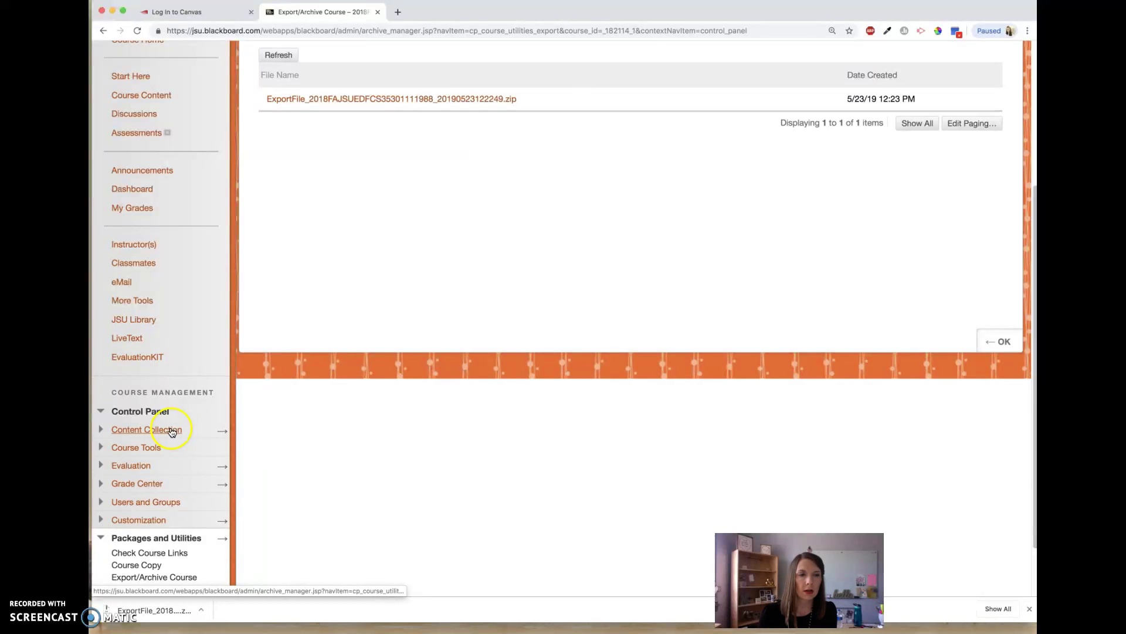
{"action": "left_click", "coordinate": [172, 432]}
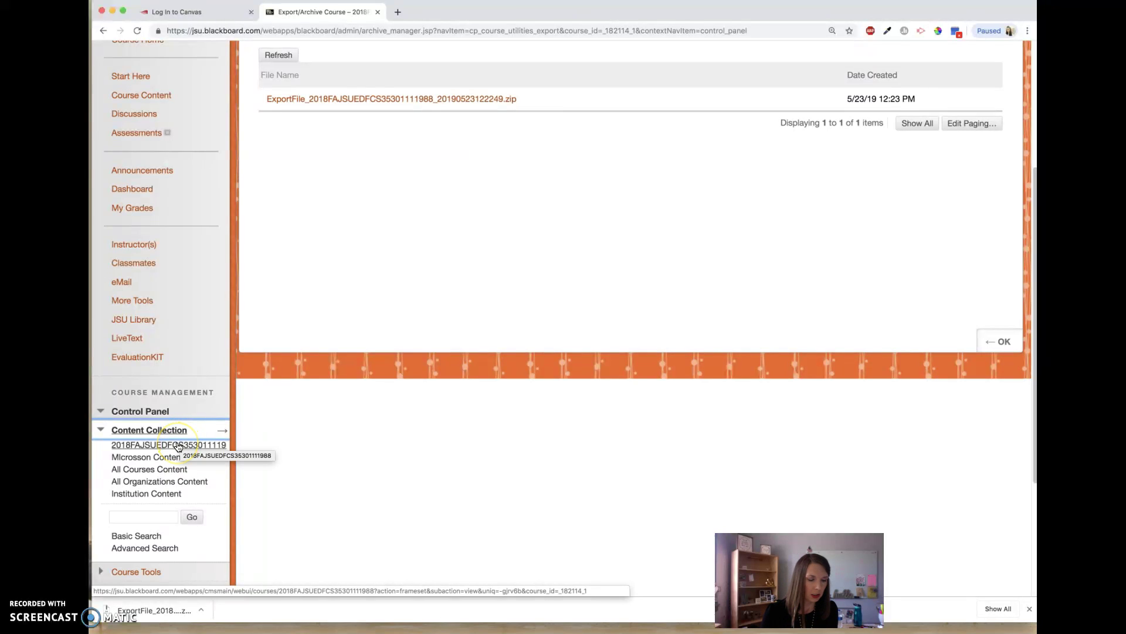
{"action": "left_click", "coordinate": [177, 446]}
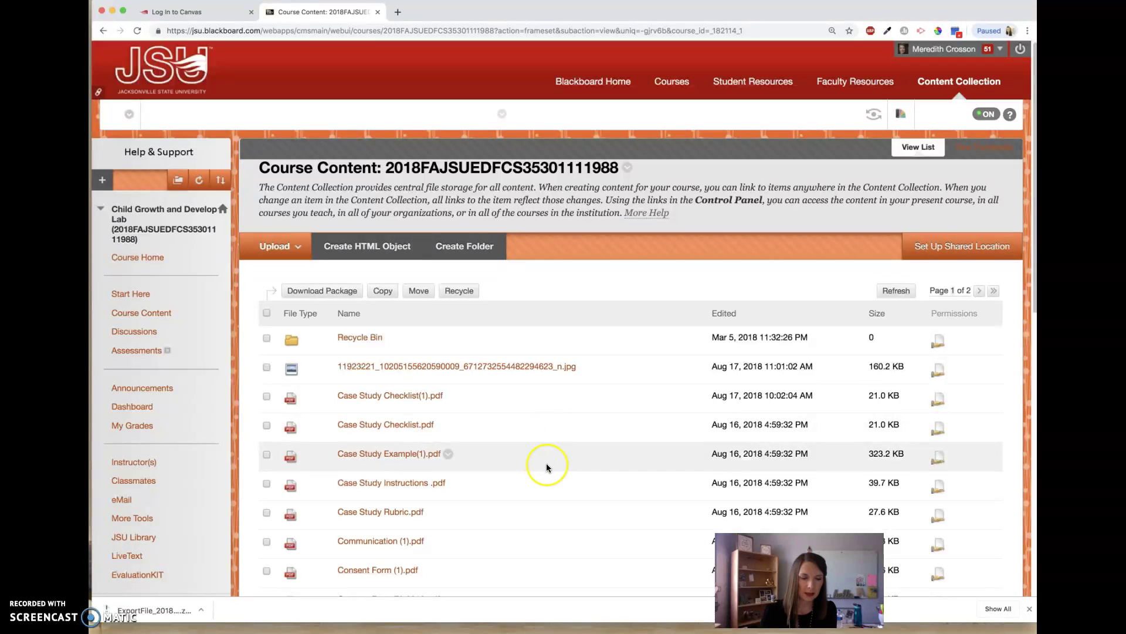
Show all of the course's Content Collection files on a single page and go to the end of the list.
{"action": "scroll", "coordinate": [546, 463], "scroll_direction": "down", "scroll_amount": 10}
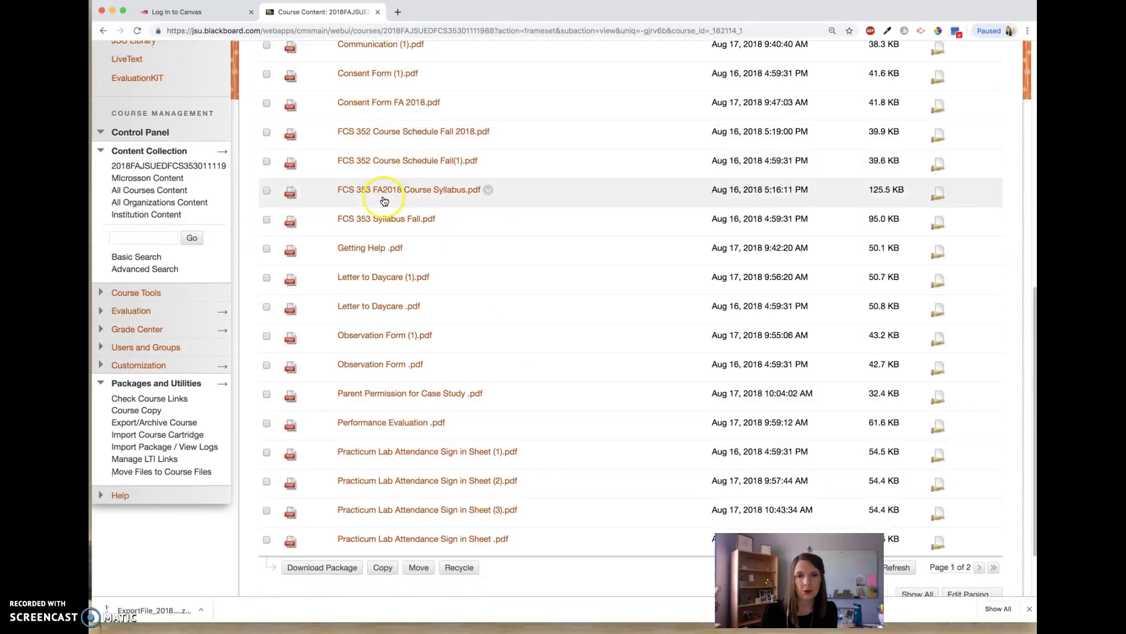
{"action": "scroll", "coordinate": [562, 420], "scroll_direction": "down", "scroll_amount": 3}
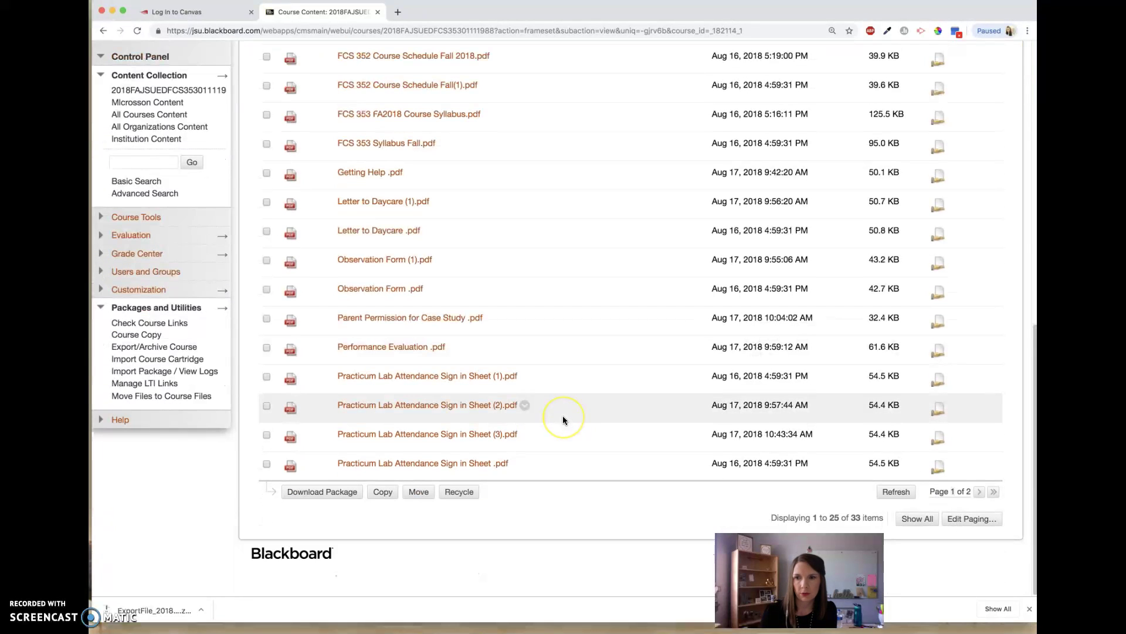
{"action": "left_click", "coordinate": [913, 522]}
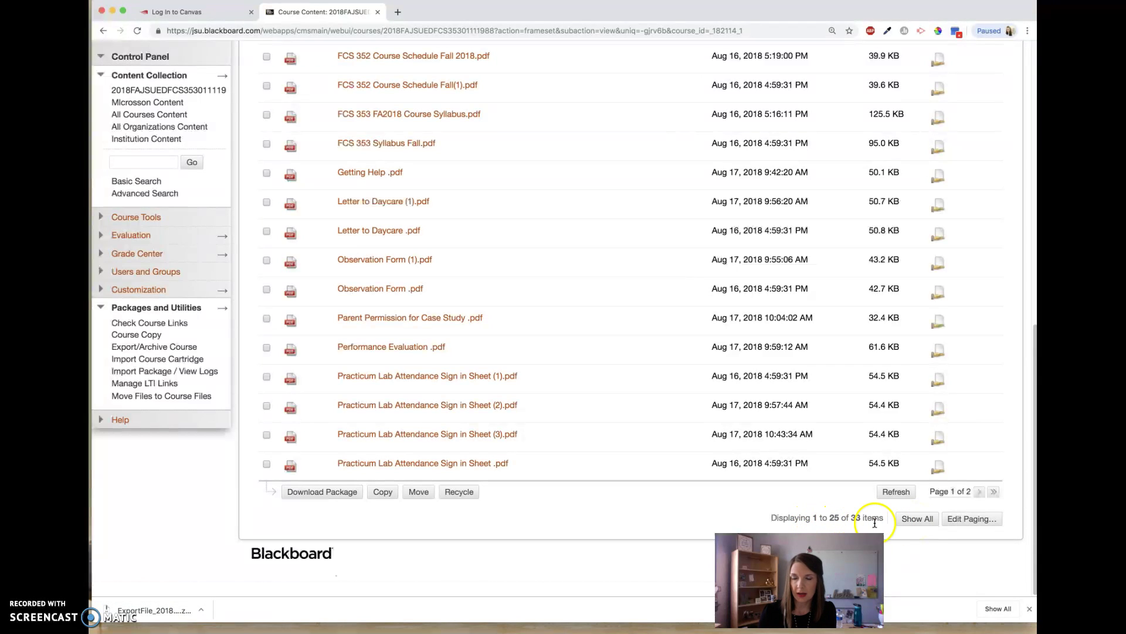
{"action": "mouse_move", "coordinate": [493, 327]}
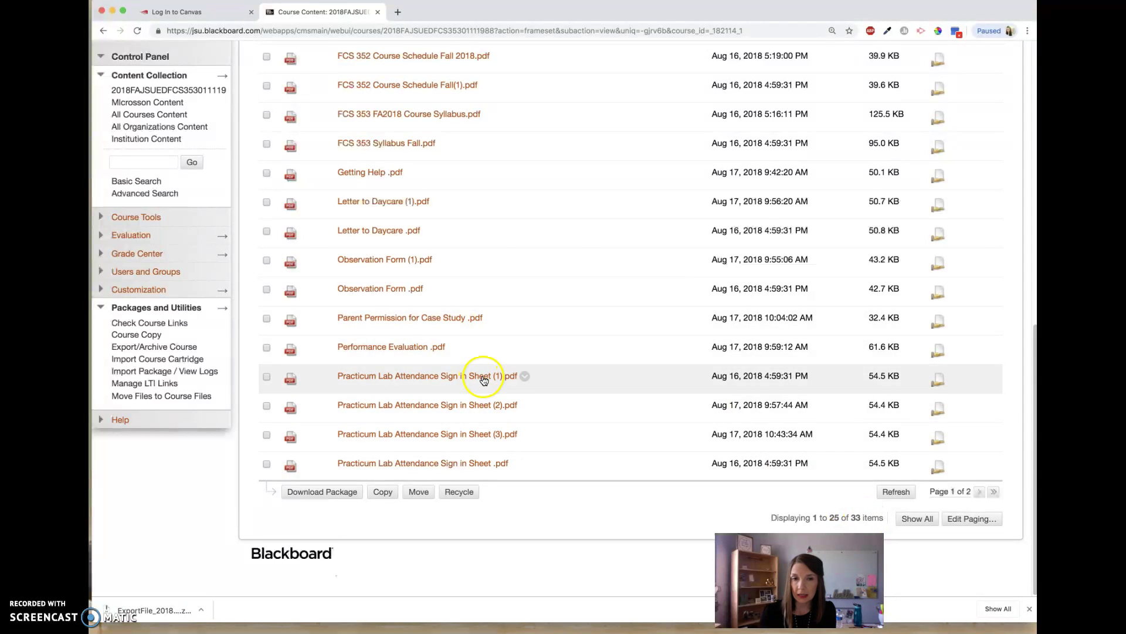
{"action": "left_click", "coordinate": [919, 521]}
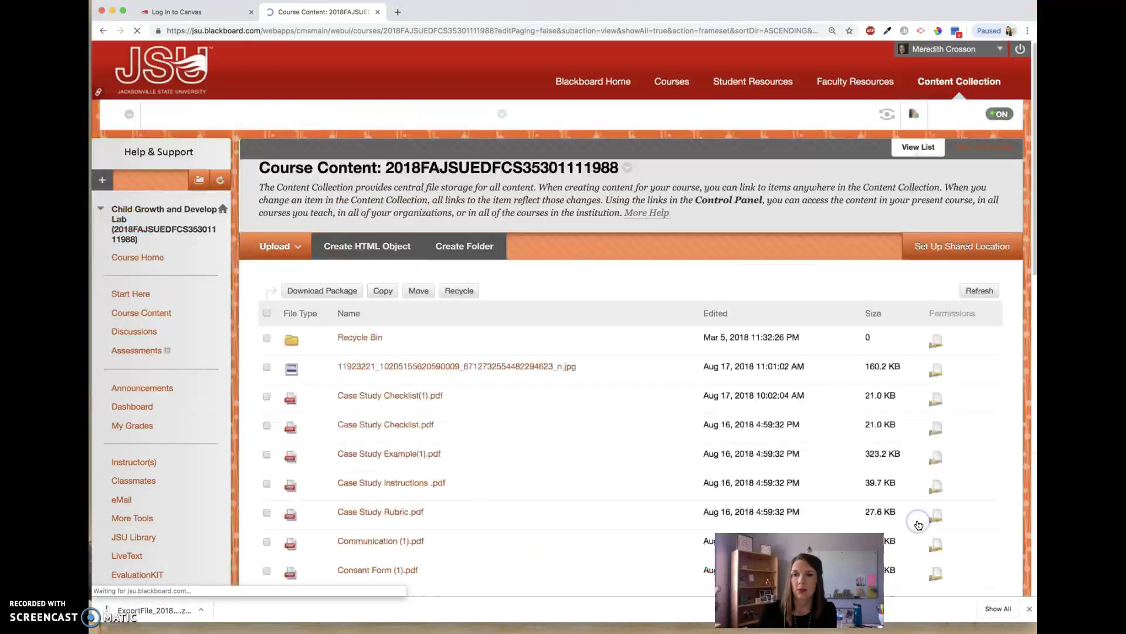
{"action": "scroll", "coordinate": [601, 386], "scroll_direction": "down", "scroll_amount": 10}
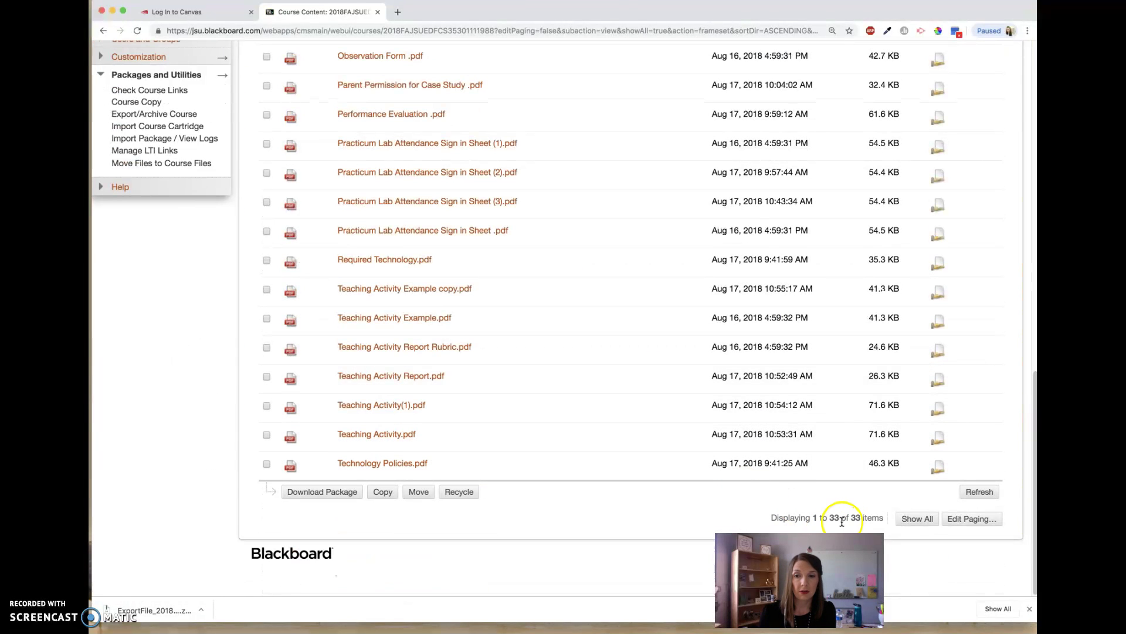
Select all files of the course's Content Collection and download them as a package.
{"action": "scroll", "coordinate": [489, 329], "scroll_direction": "up", "scroll_amount": 2}
{"action": "scroll", "coordinate": [490, 324], "scroll_direction": "up", "scroll_amount": 15}
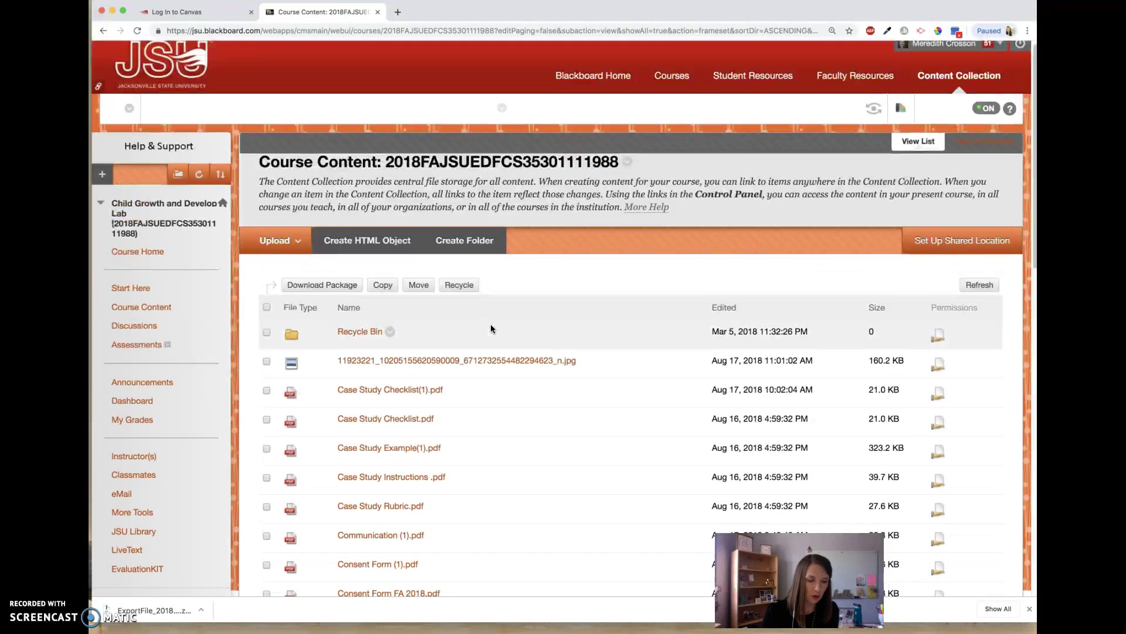
{"action": "left_click", "coordinate": [267, 314]}
{"action": "scroll", "coordinate": [650, 374], "scroll_direction": "down", "scroll_amount": 1}
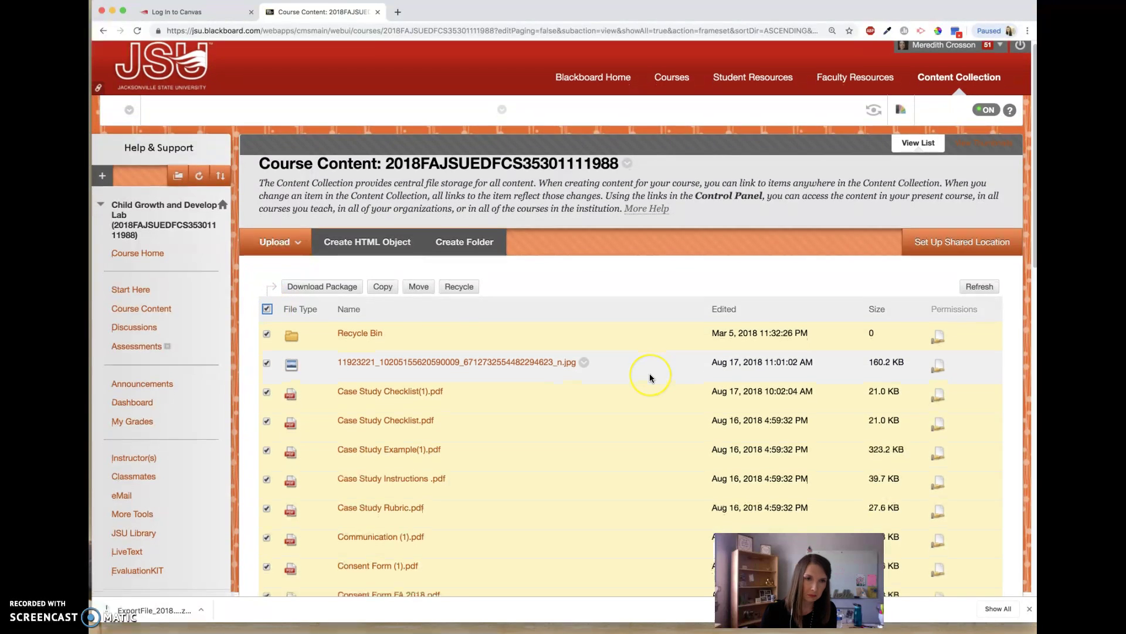
{"action": "scroll", "coordinate": [650, 374], "scroll_direction": "down", "scroll_amount": 10}
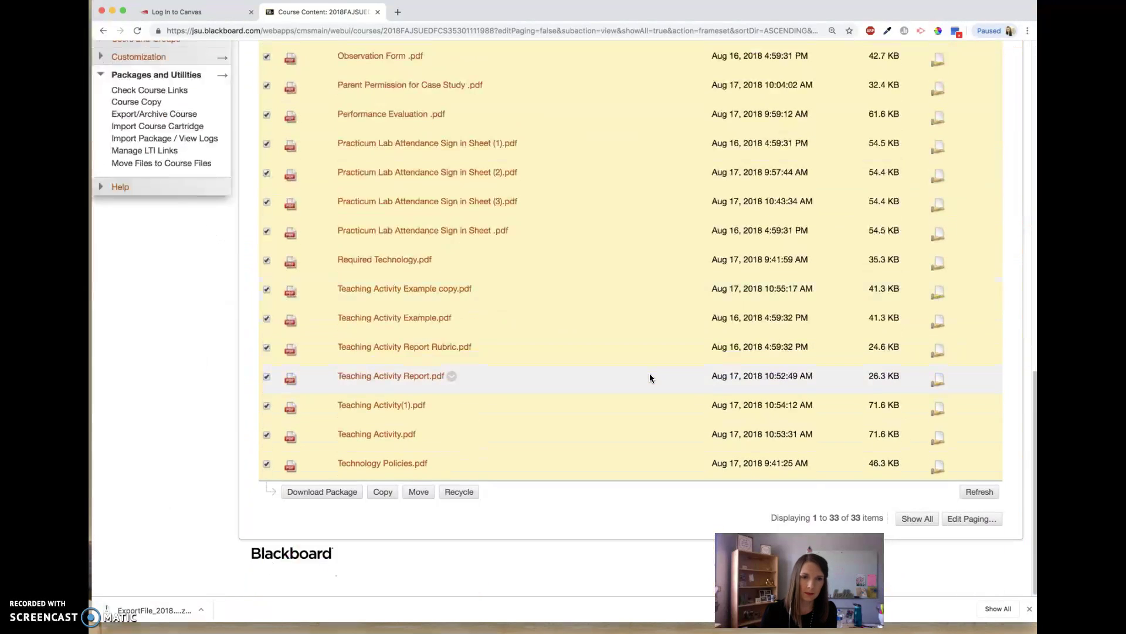
{"action": "scroll", "coordinate": [649, 373], "scroll_direction": "up", "scroll_amount": 15}
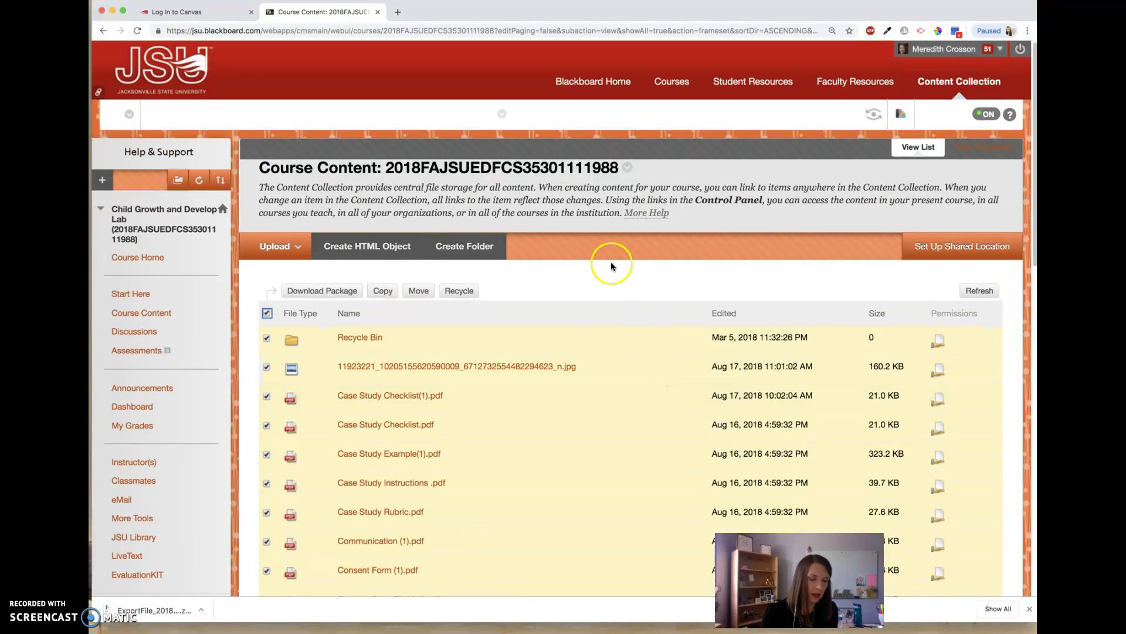
{"action": "left_click", "coordinate": [326, 292]}
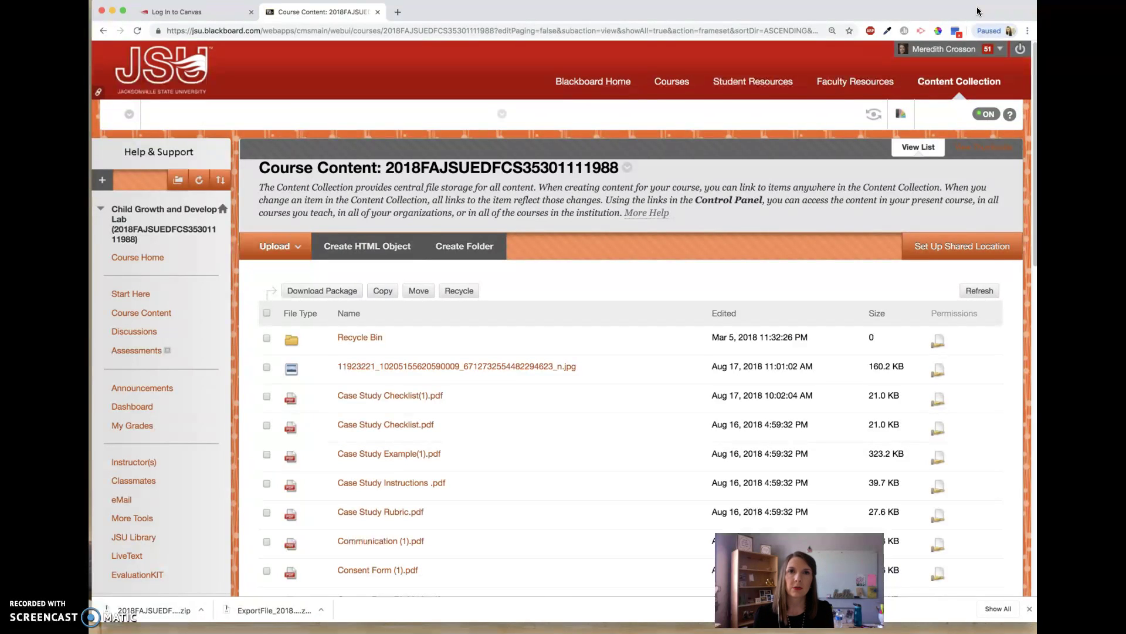
Switch to Canvas and log in with the account e-mail and the account password.
{"action": "left_click", "coordinate": [187, 12]}
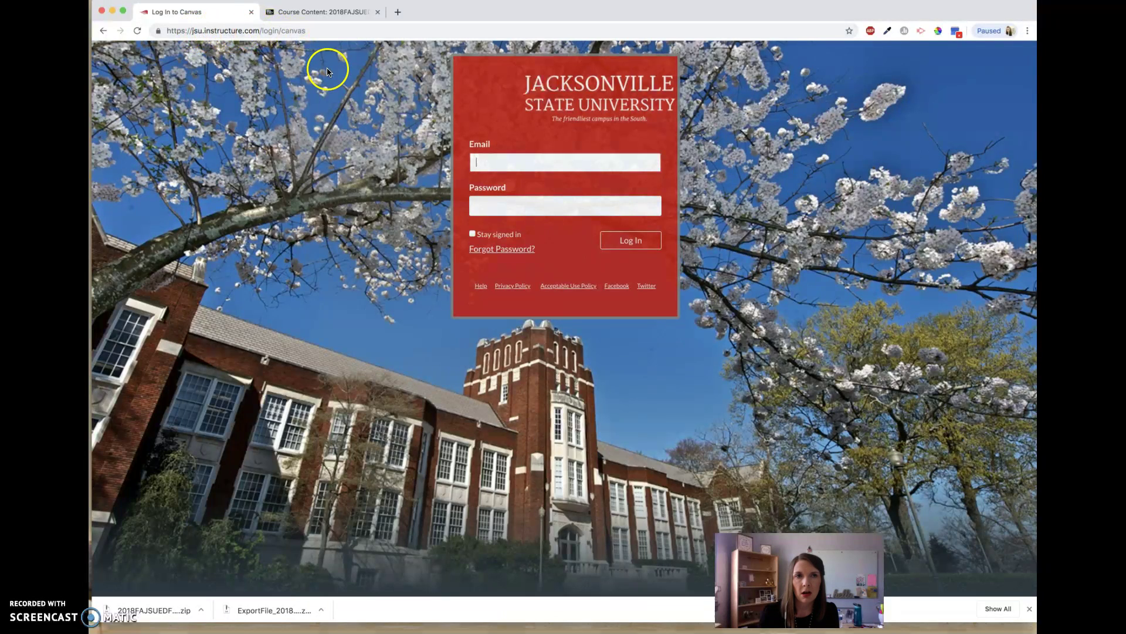
{"action": "left_click", "coordinate": [585, 163]}
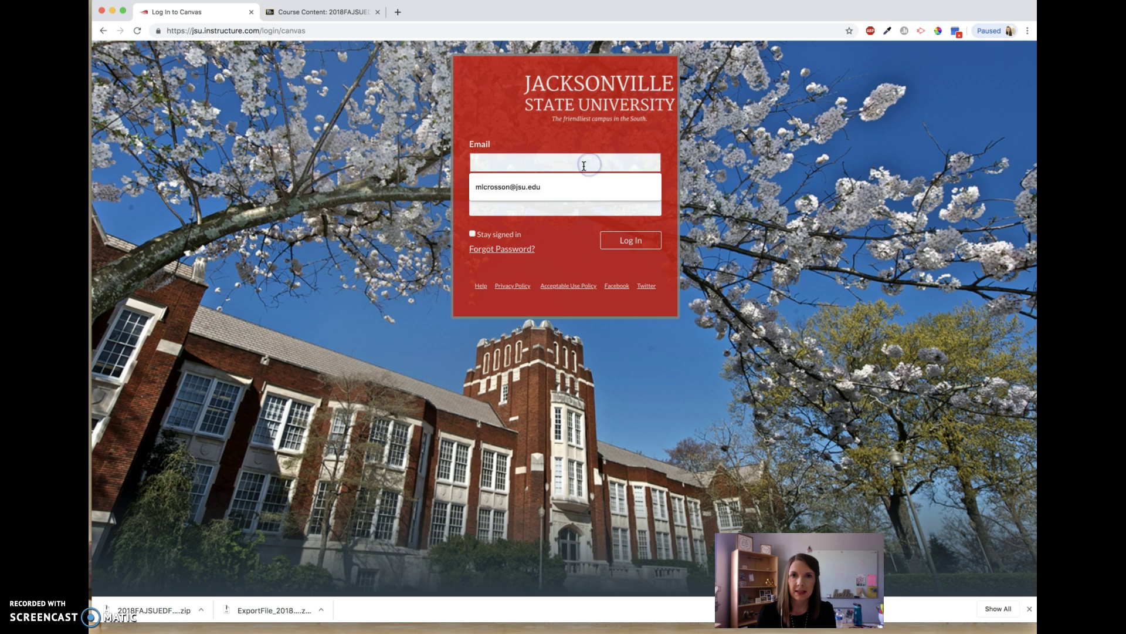
{"action": "left_click", "coordinate": [539, 187]}
{"action": "left_click", "coordinate": [563, 209]}
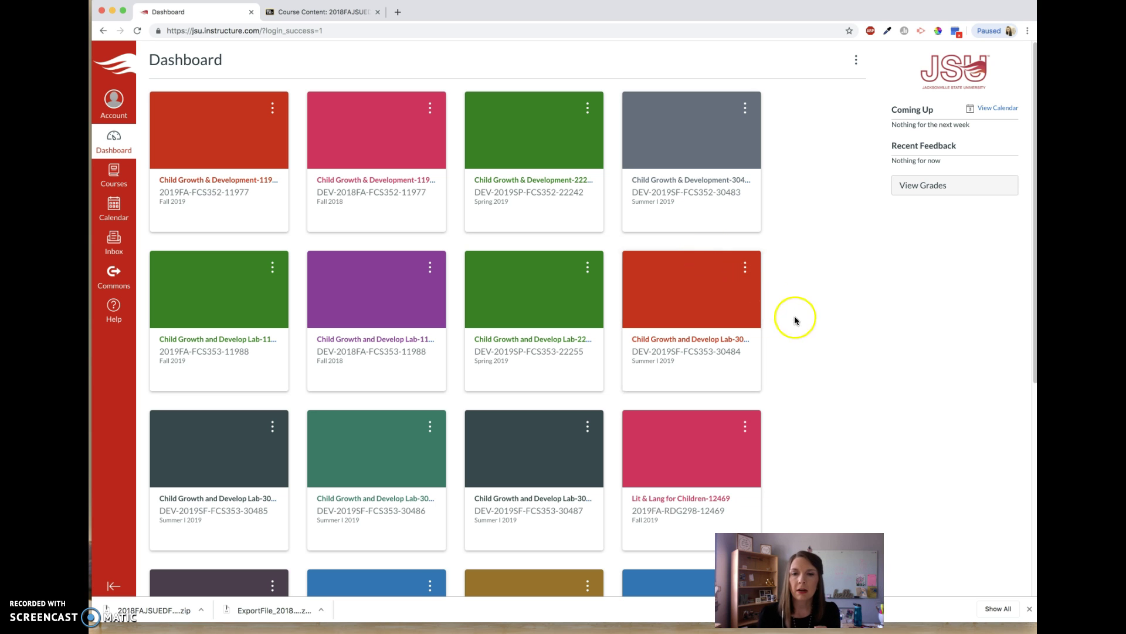
Look through the course cards on the dashboard and open the Fall 2018 development course DEV-2018FA-FCS353-11988.
{"action": "scroll", "coordinate": [793, 319], "scroll_direction": "down", "scroll_amount": 1}
{"action": "scroll", "coordinate": [786, 315], "scroll_direction": "down", "scroll_amount": 3}
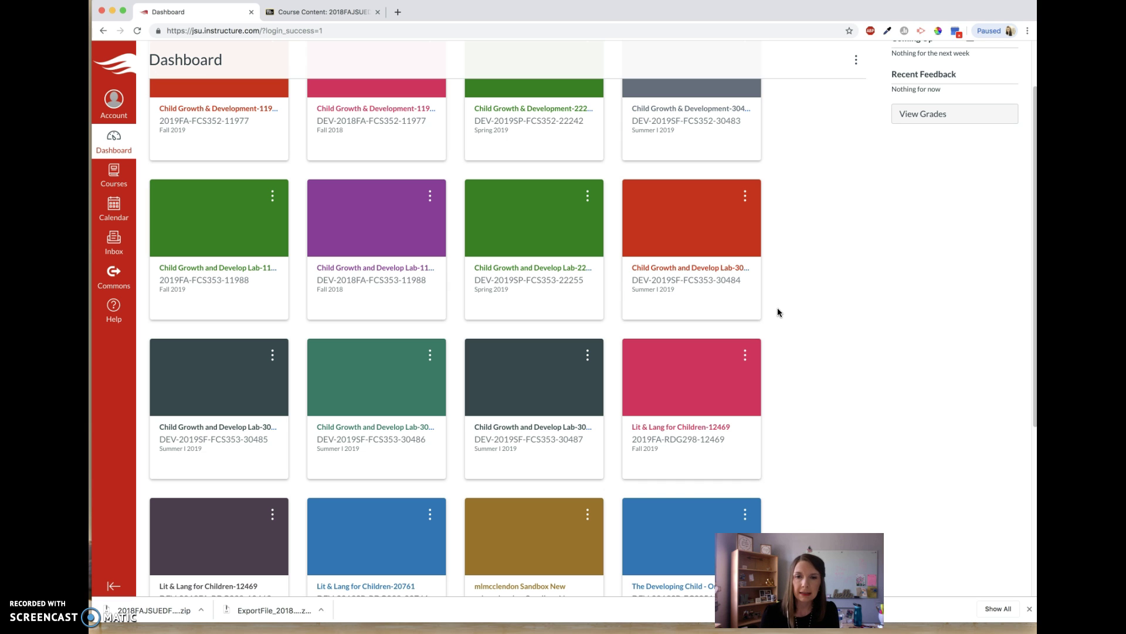
{"action": "scroll", "coordinate": [777, 308], "scroll_direction": "down", "scroll_amount": 7}
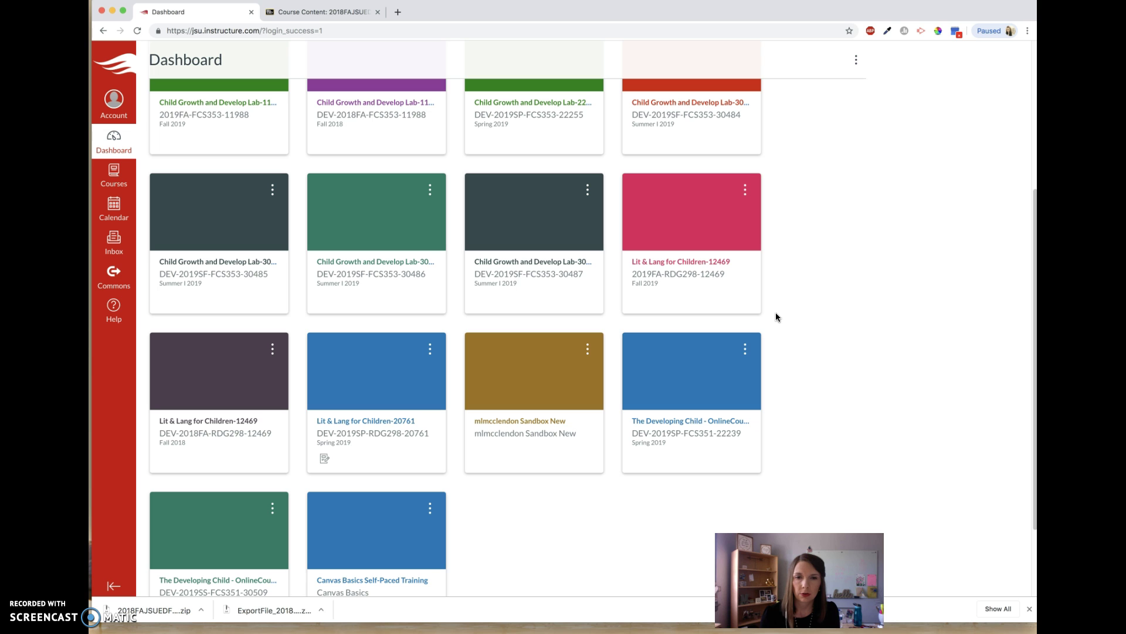
{"action": "scroll", "coordinate": [472, 369], "scroll_direction": "down", "scroll_amount": 2}
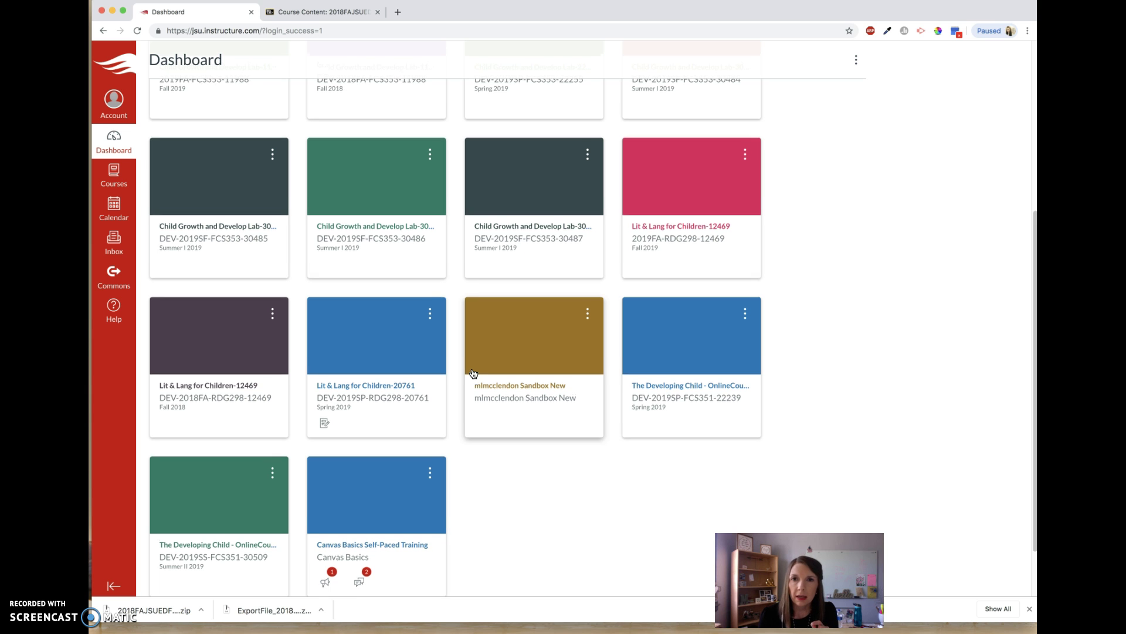
{"action": "scroll", "coordinate": [476, 375], "scroll_direction": "up", "scroll_amount": 2}
{"action": "scroll", "coordinate": [478, 376], "scroll_direction": "up", "scroll_amount": 4}
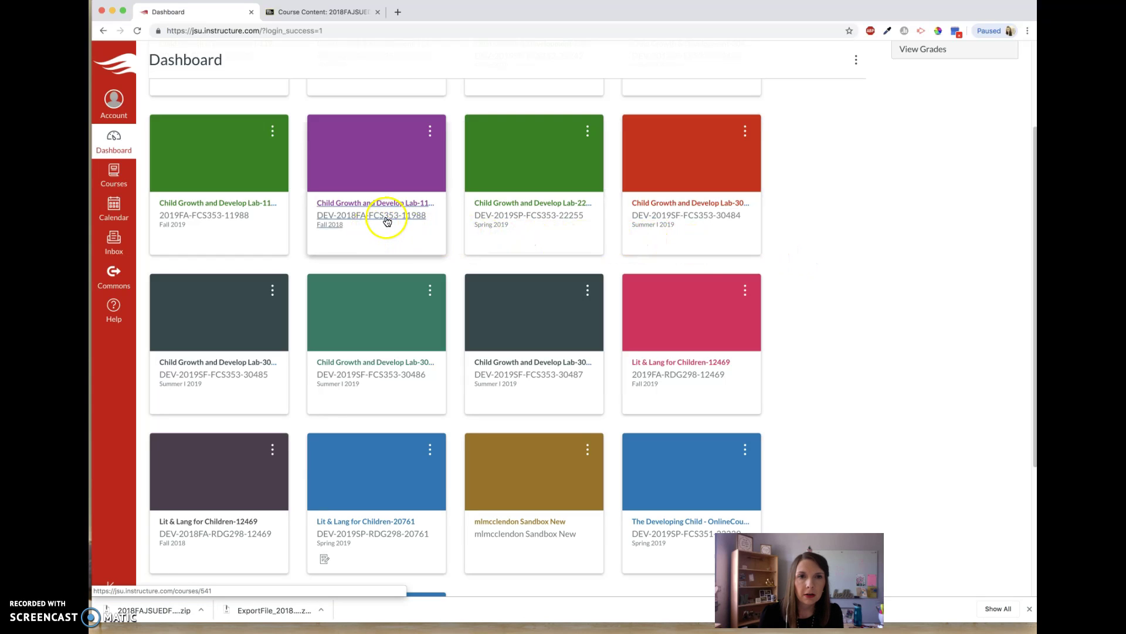
{"action": "left_click", "coordinate": [354, 212]}
{"action": "left_click", "coordinate": [332, 223]}
{"action": "left_click", "coordinate": [353, 220]}
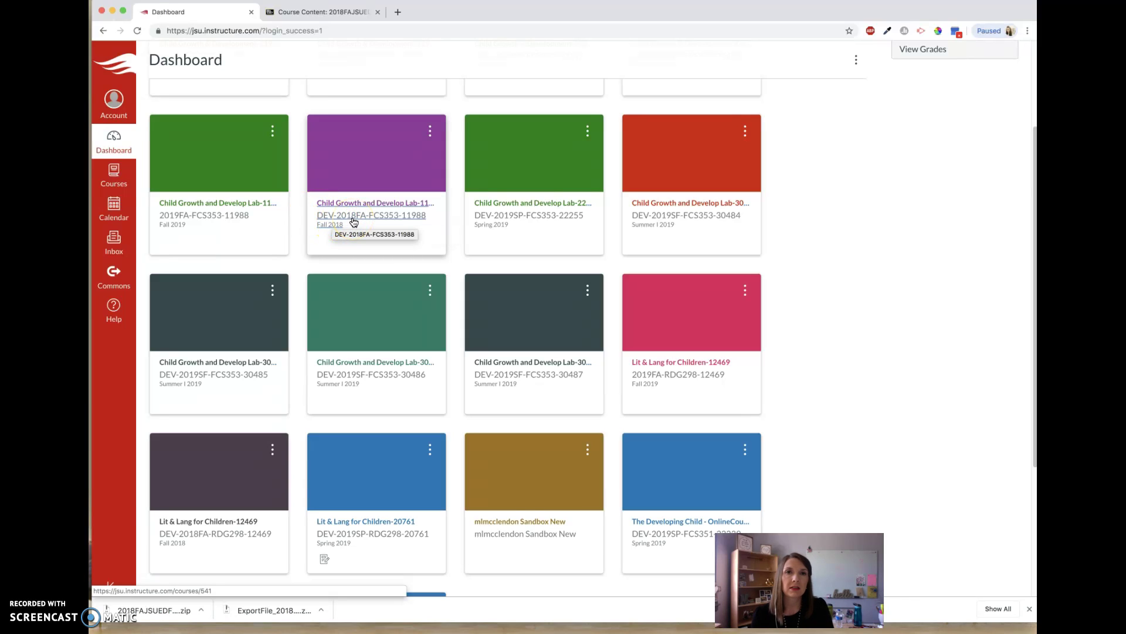
{"action": "left_click", "coordinate": [353, 218]}
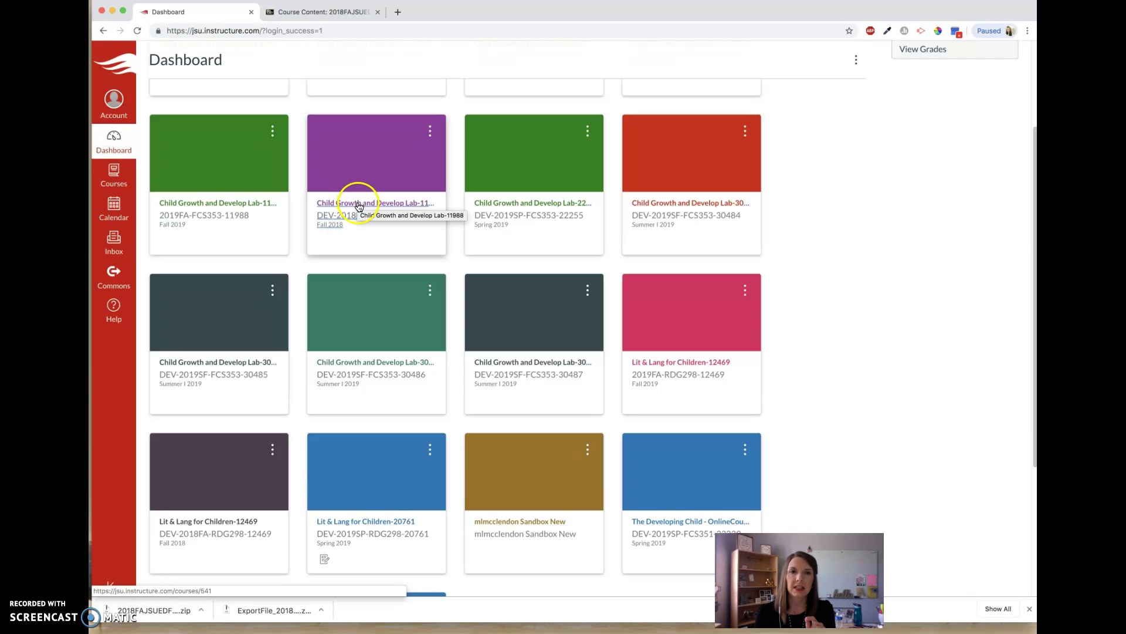
{"action": "left_click", "coordinate": [360, 204]}
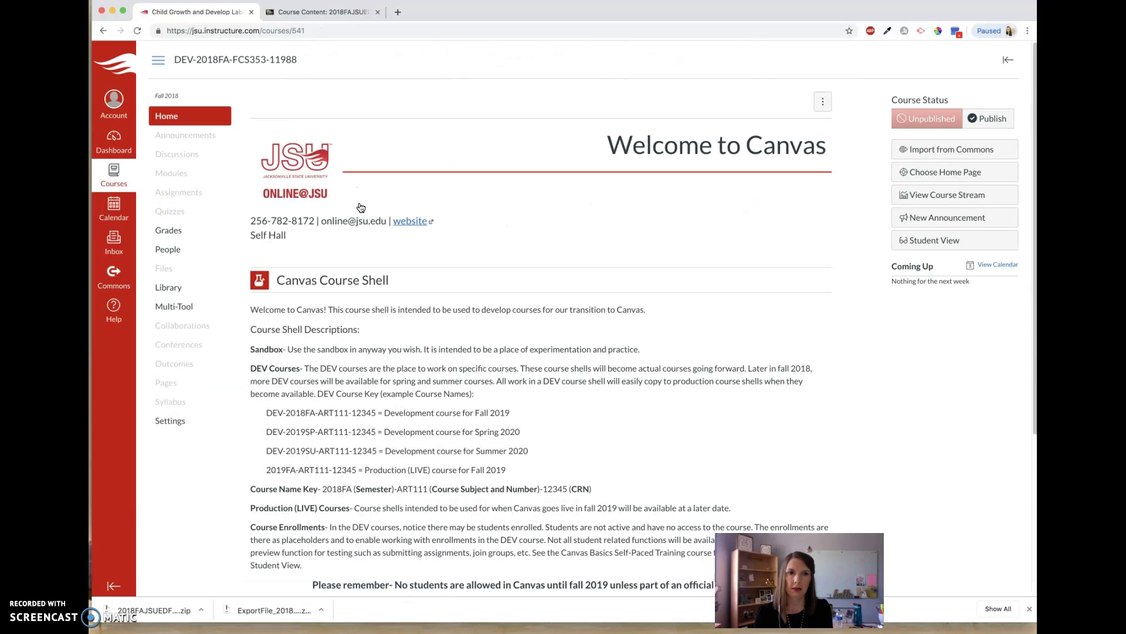
Open the content import page from the course settings and set the content type to Blackboard 6/7/8/9 export .zip file.
{"action": "scroll", "coordinate": [434, 245], "scroll_direction": "down", "scroll_amount": 2}
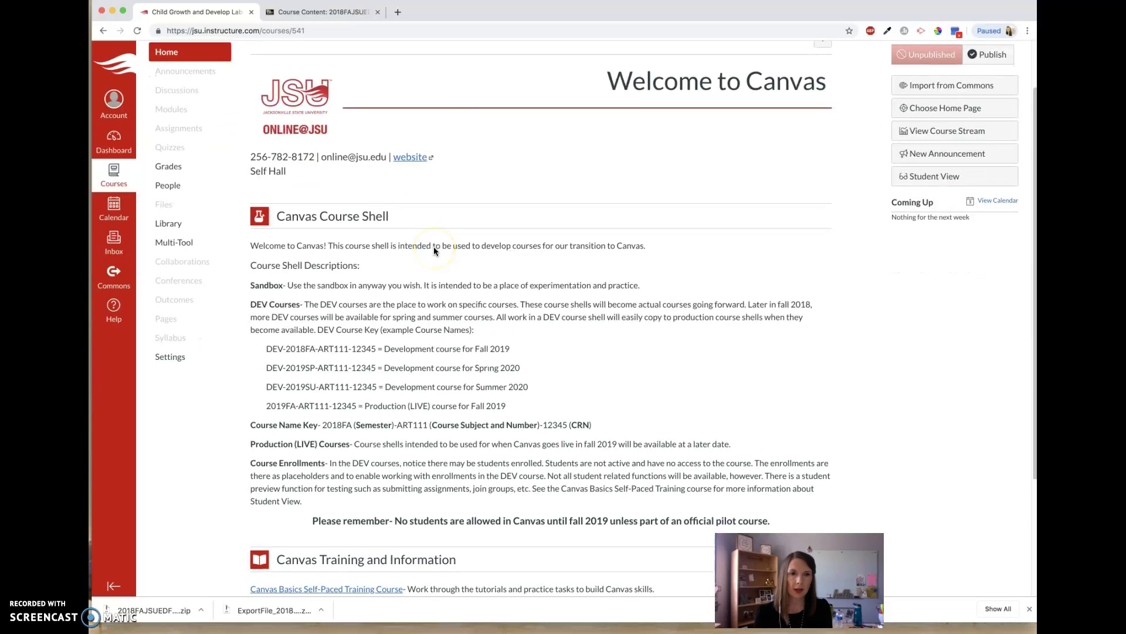
{"action": "scroll", "coordinate": [434, 251], "scroll_direction": "down", "scroll_amount": 1}
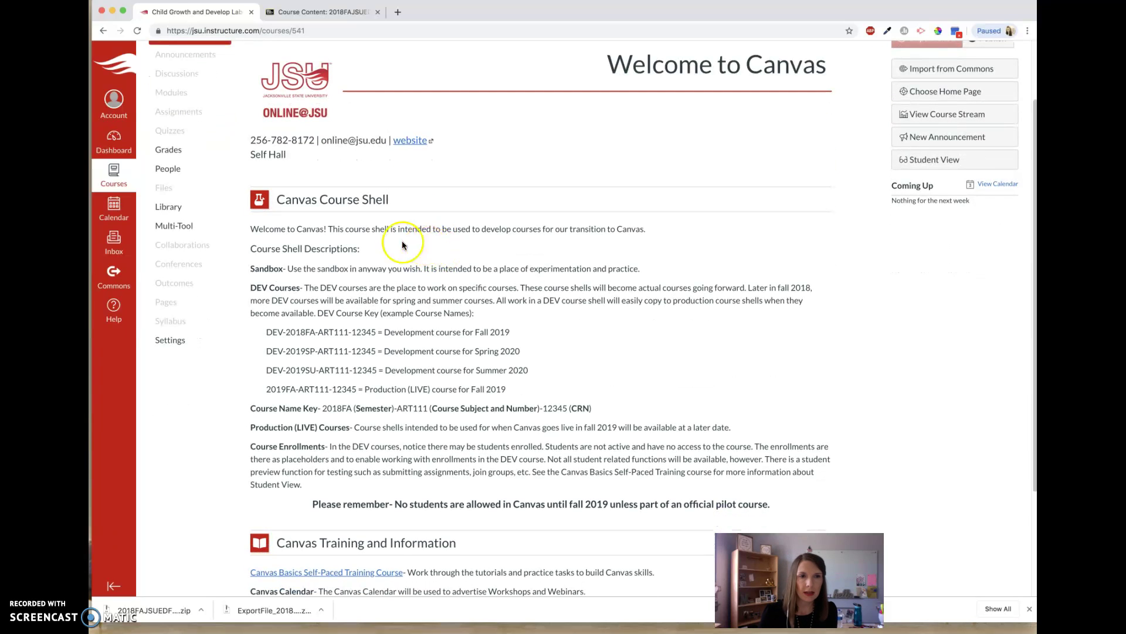
{"action": "left_click", "coordinate": [171, 343]}
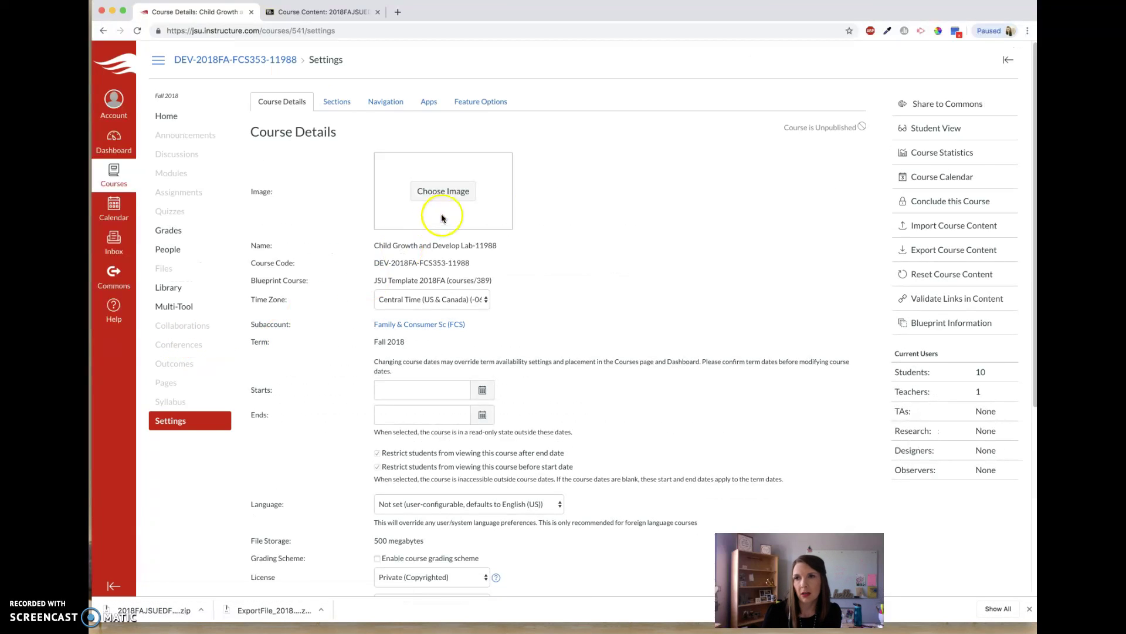
{"action": "left_click", "coordinate": [946, 229]}
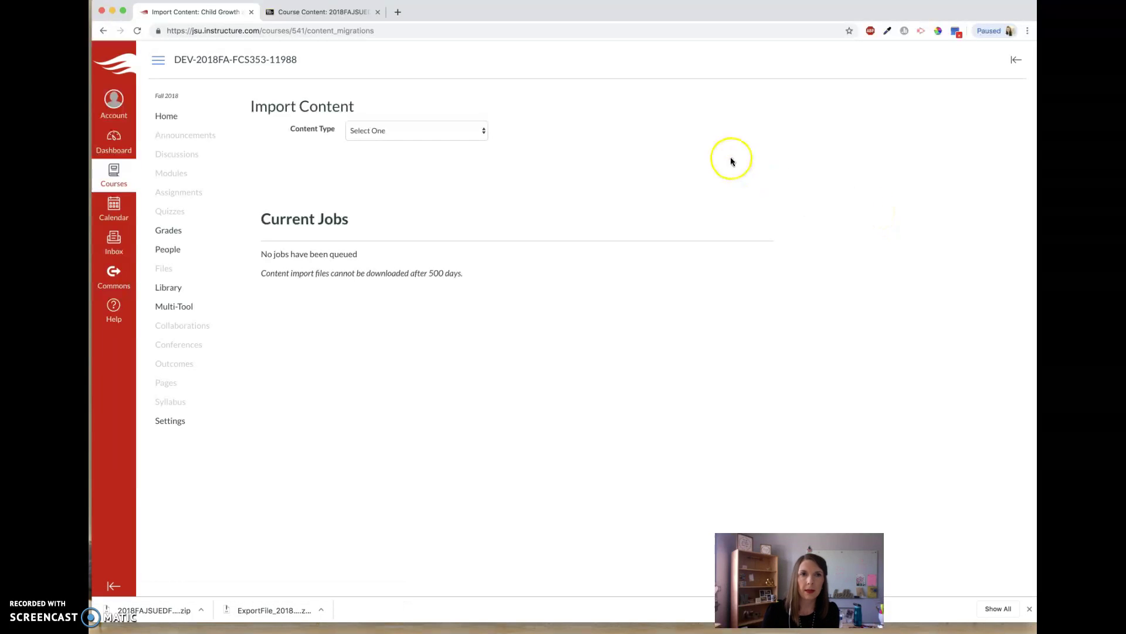
{"action": "left_click", "coordinate": [483, 131]}
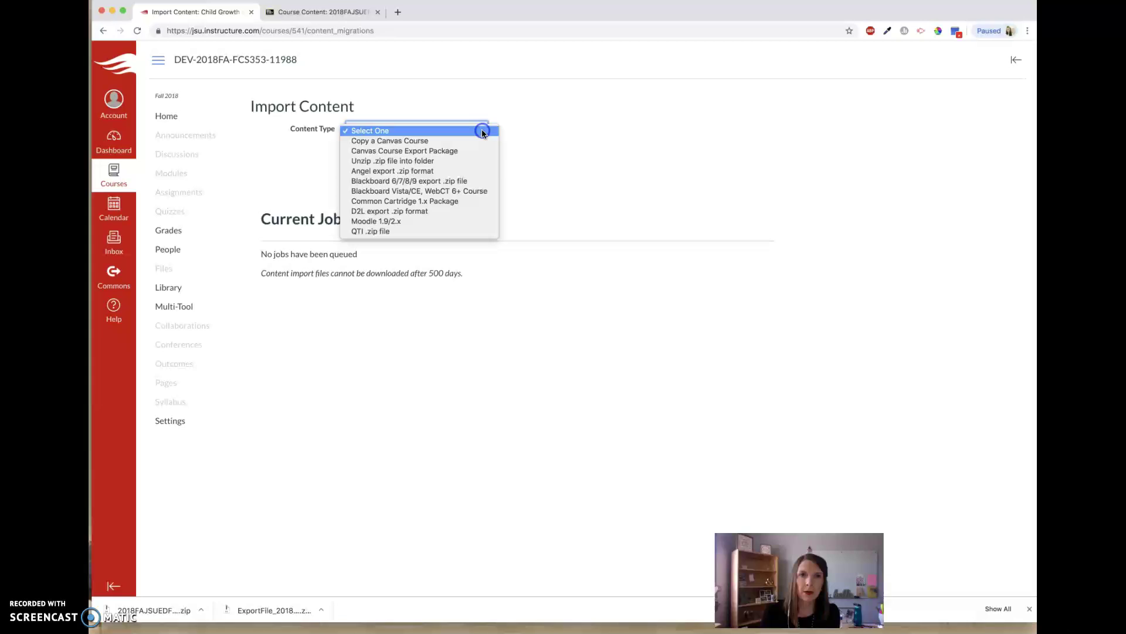
{"action": "left_click", "coordinate": [479, 181]}
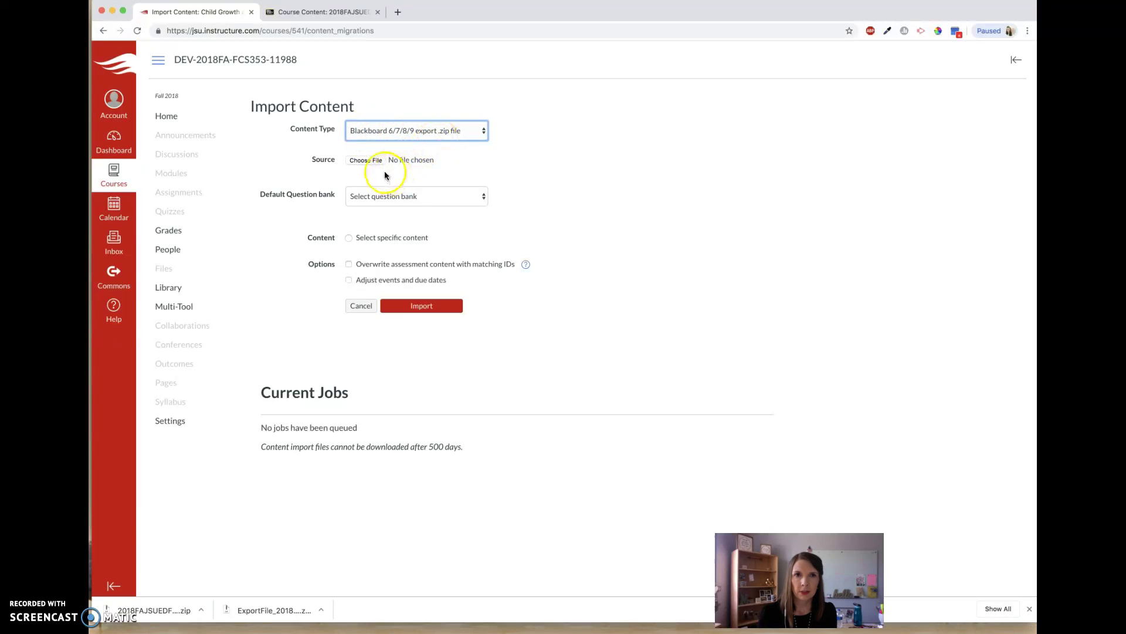
Choose 2018FAJSUEDFCS35301111988.zip from the Downloads folder as the import source.
{"action": "left_click", "coordinate": [369, 161]}
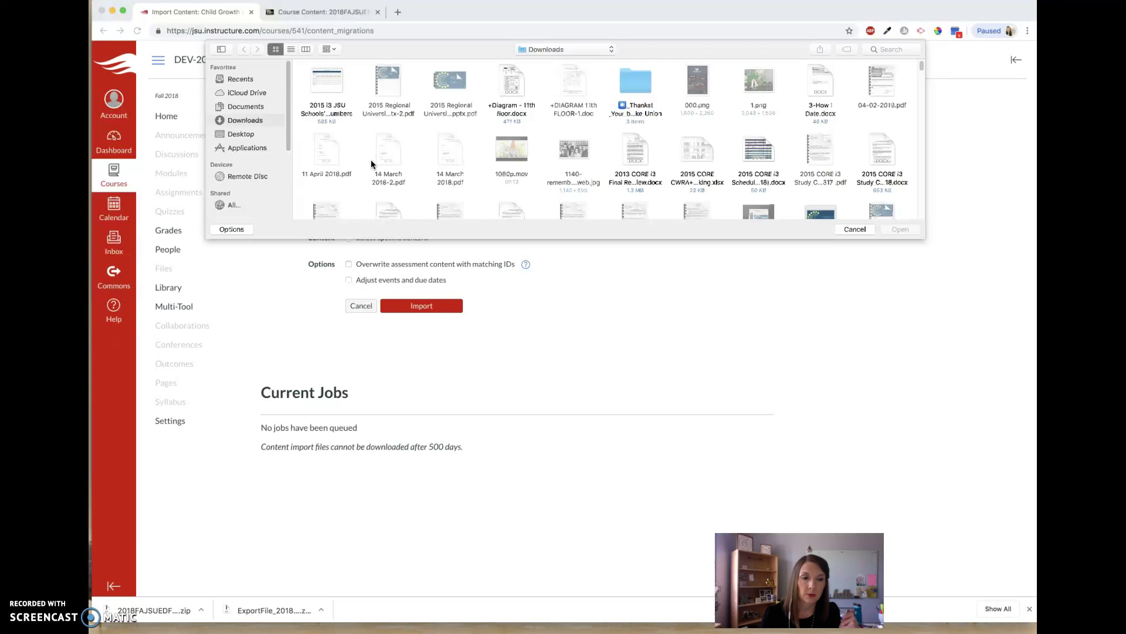
{"action": "scroll", "coordinate": [413, 174], "scroll_direction": "down", "scroll_amount": 5}
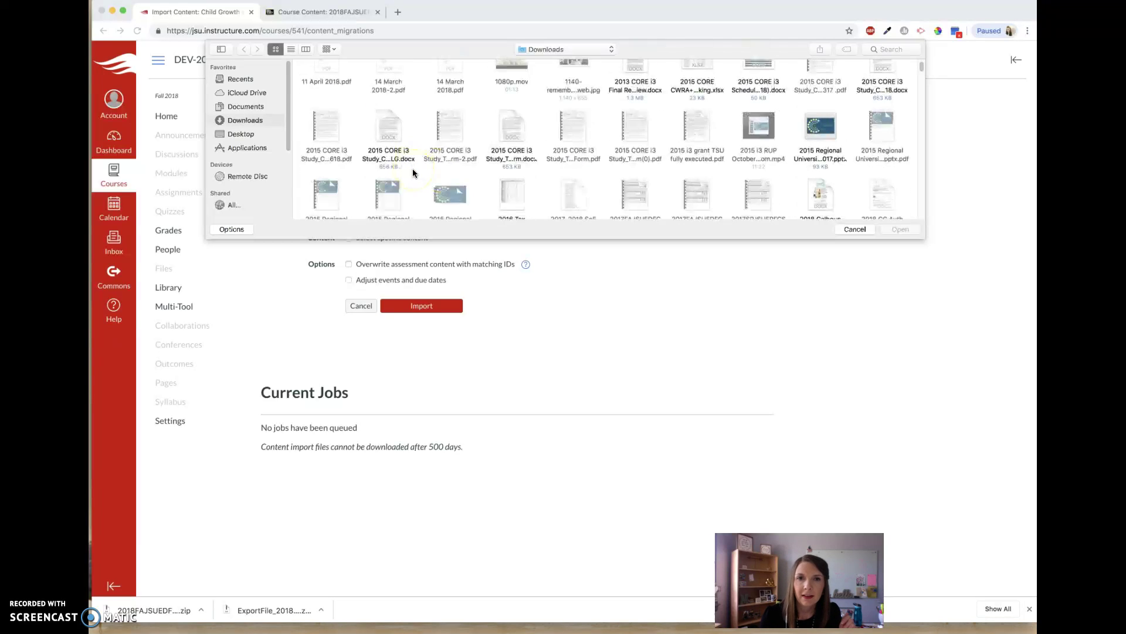
{"action": "scroll", "coordinate": [437, 177], "scroll_direction": "down", "scroll_amount": 1}
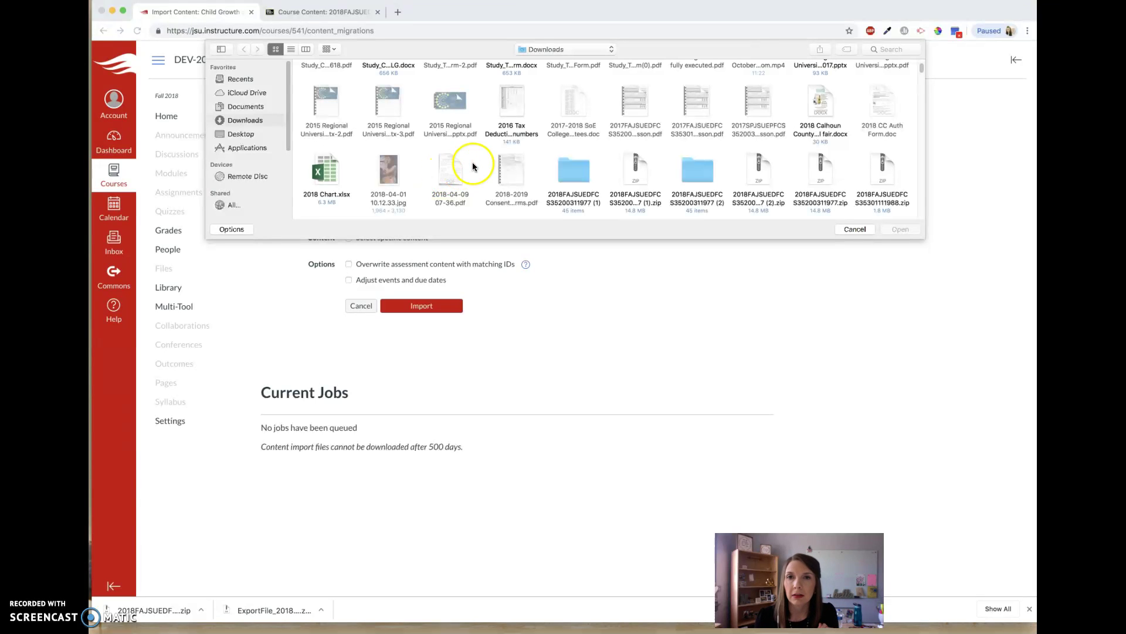
{"action": "scroll", "coordinate": [468, 156], "scroll_direction": "down", "scroll_amount": 1}
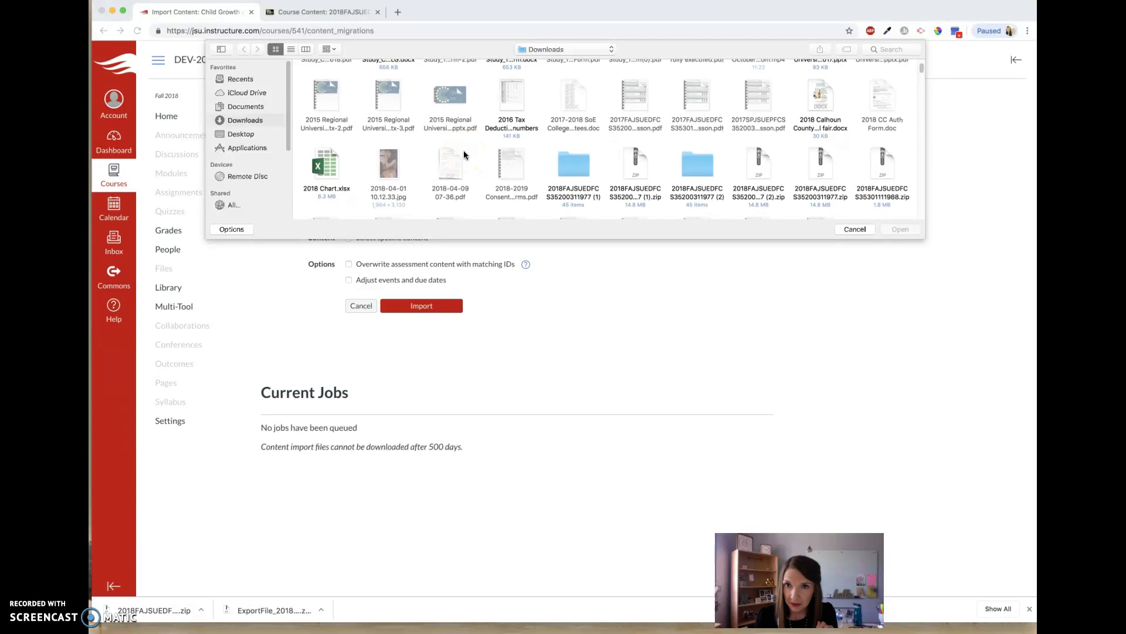
{"action": "scroll", "coordinate": [464, 152], "scroll_direction": "down", "scroll_amount": 1}
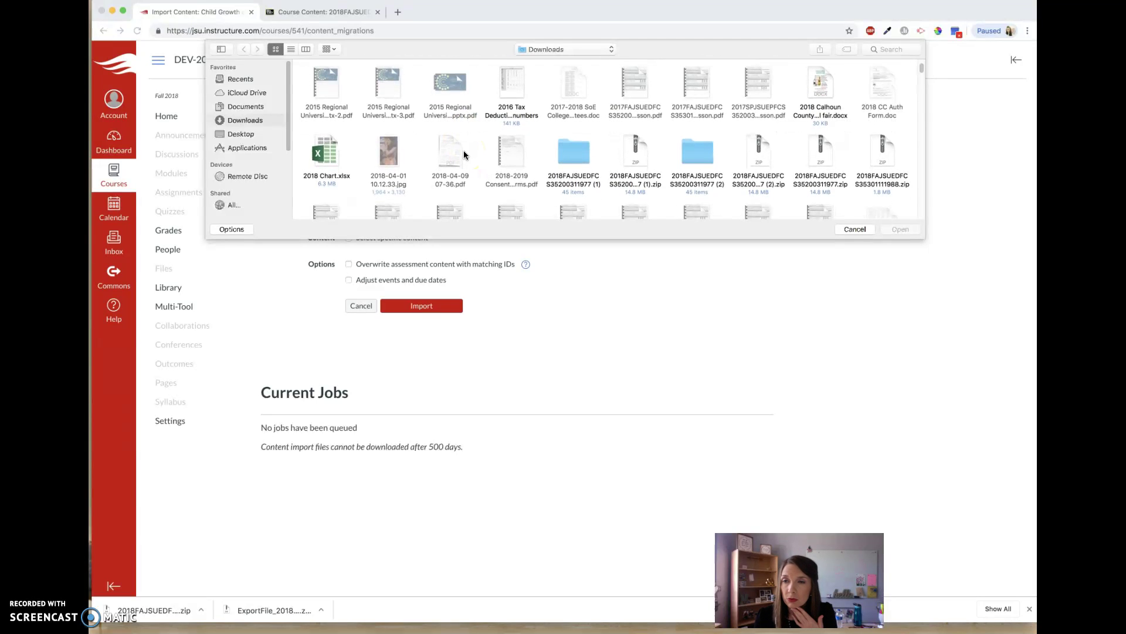
{"action": "scroll", "coordinate": [463, 155], "scroll_direction": "down", "scroll_amount": 1}
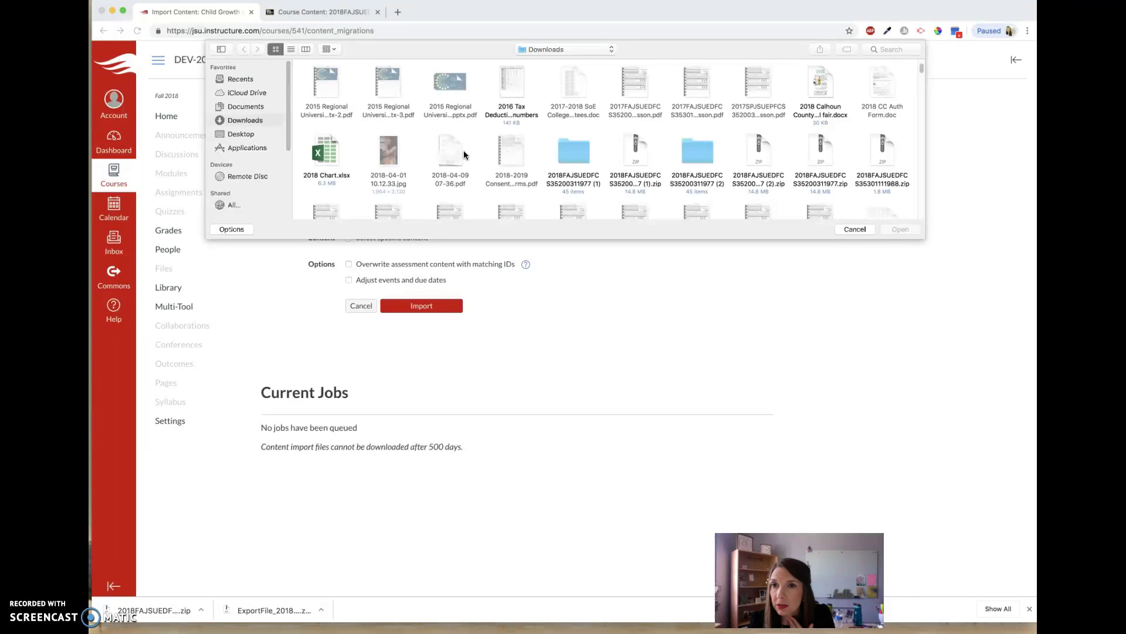
{"action": "scroll", "coordinate": [464, 154], "scroll_direction": "down", "scroll_amount": 3}
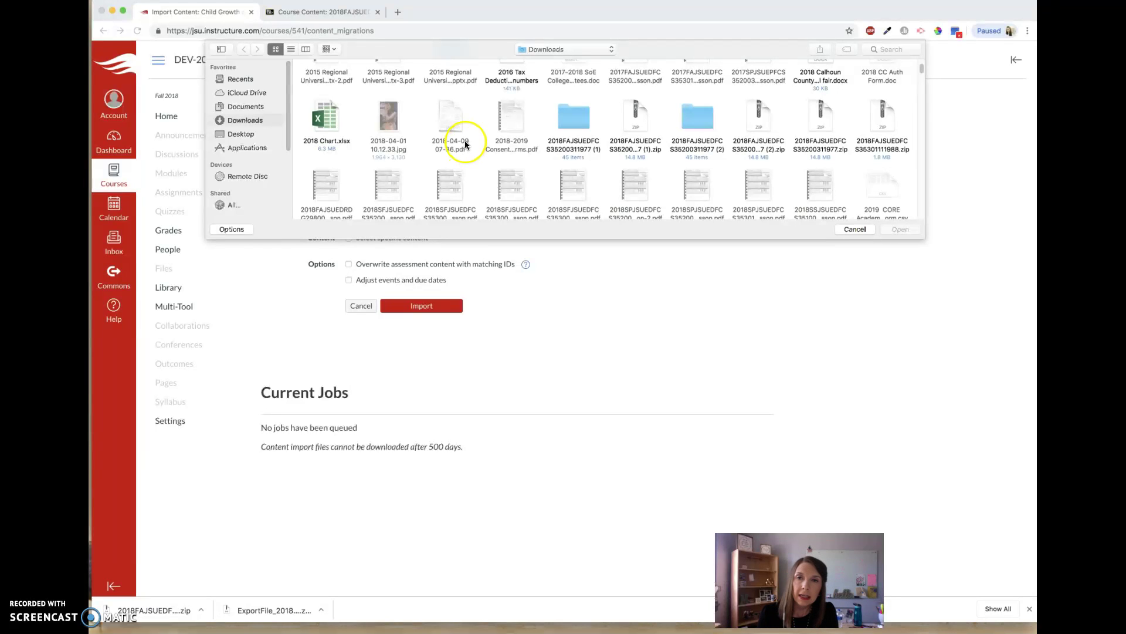
{"action": "left_click", "coordinate": [881, 116]}
{"action": "left_click", "coordinate": [903, 229]}
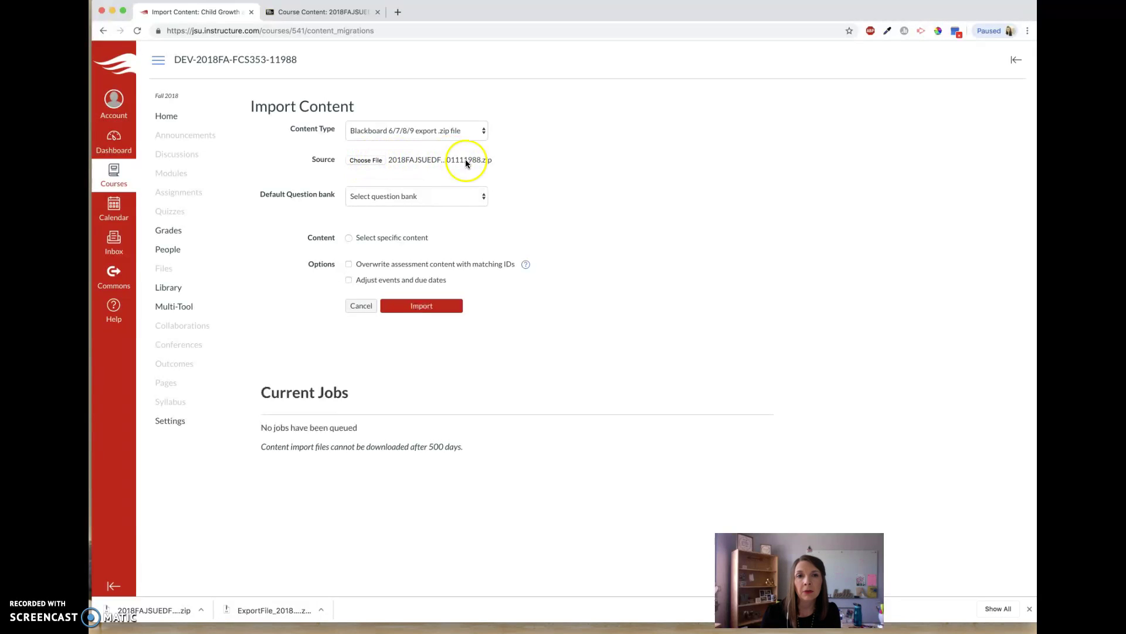
Try to import the chosen package with the option to select specific content, and show the issues of the import job.
{"action": "left_click", "coordinate": [349, 238]}
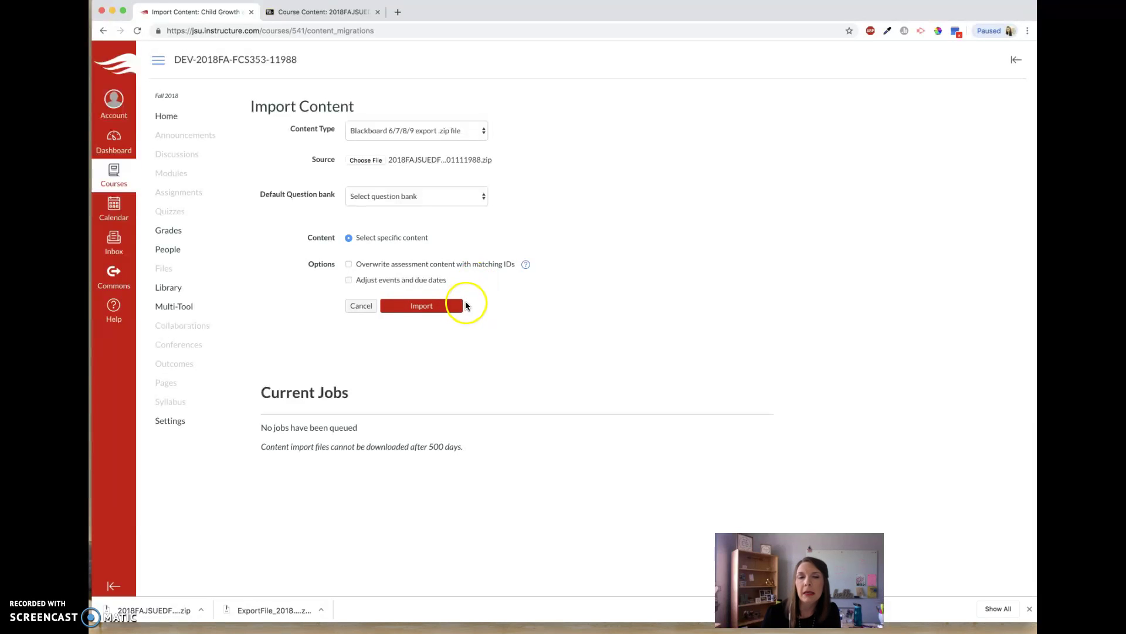
{"action": "left_click", "coordinate": [418, 307]}
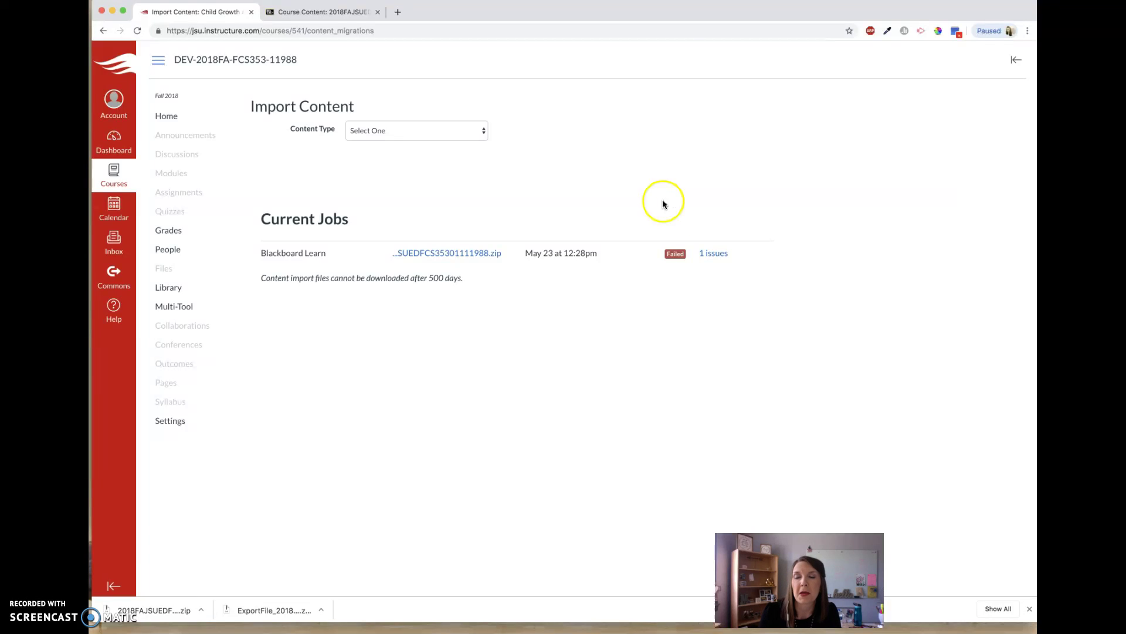
{"action": "left_click", "coordinate": [711, 255]}
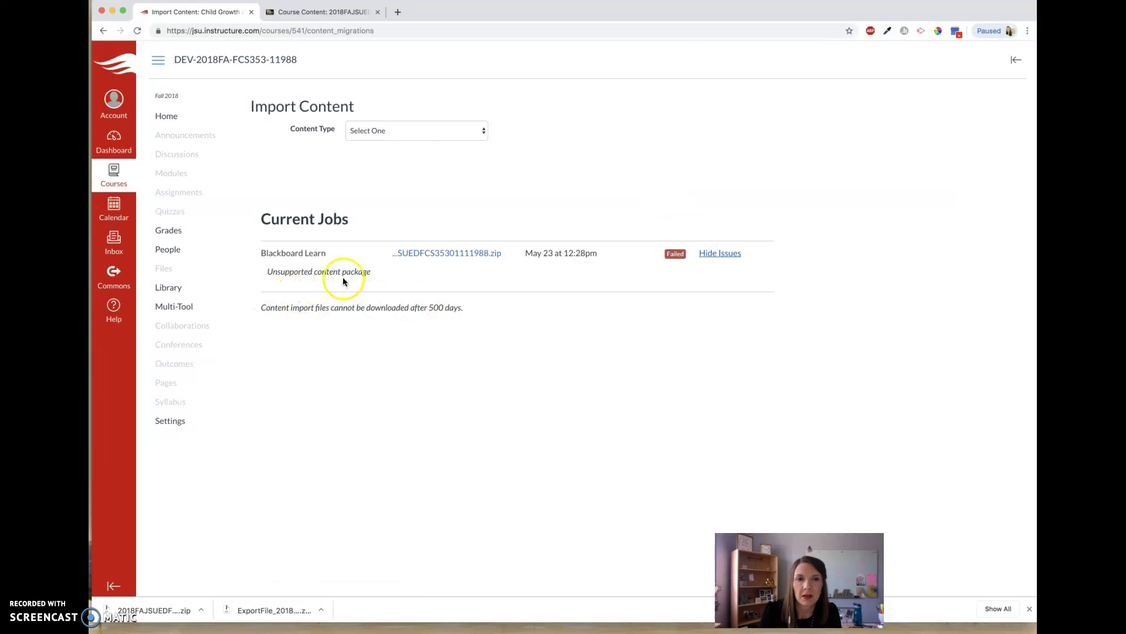